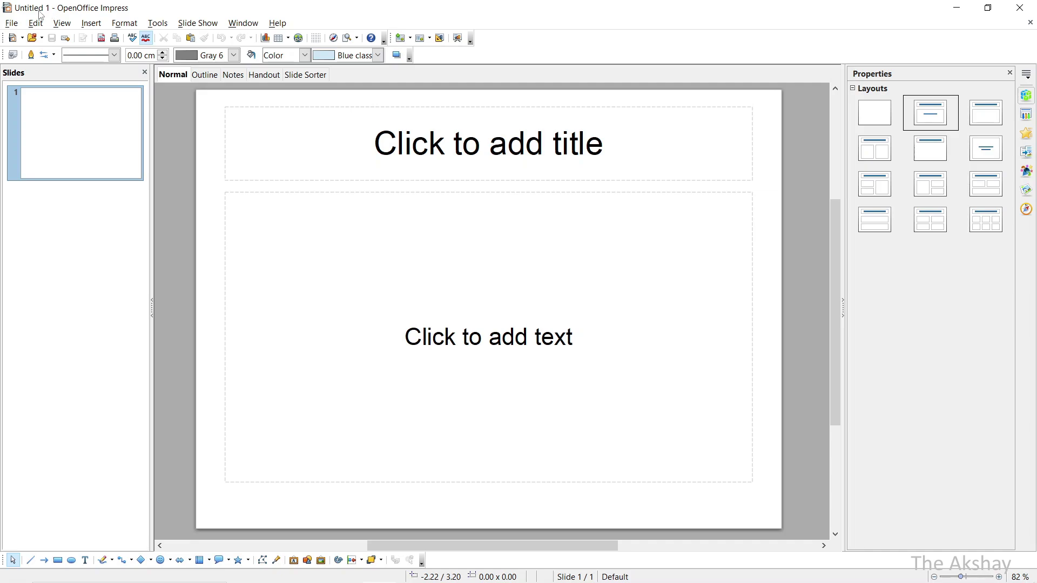
Begin Save As with the ODF Presentation (.odp) type kept and a new file name typed in
{"action": "left_click", "coordinate": [12, 23]}
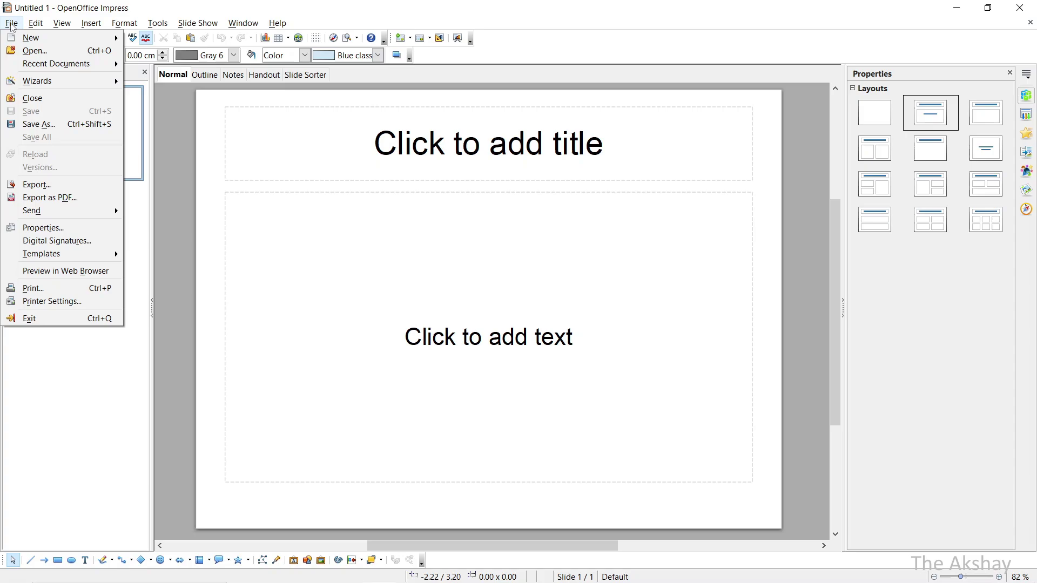
{"action": "left_click", "coordinate": [46, 124]}
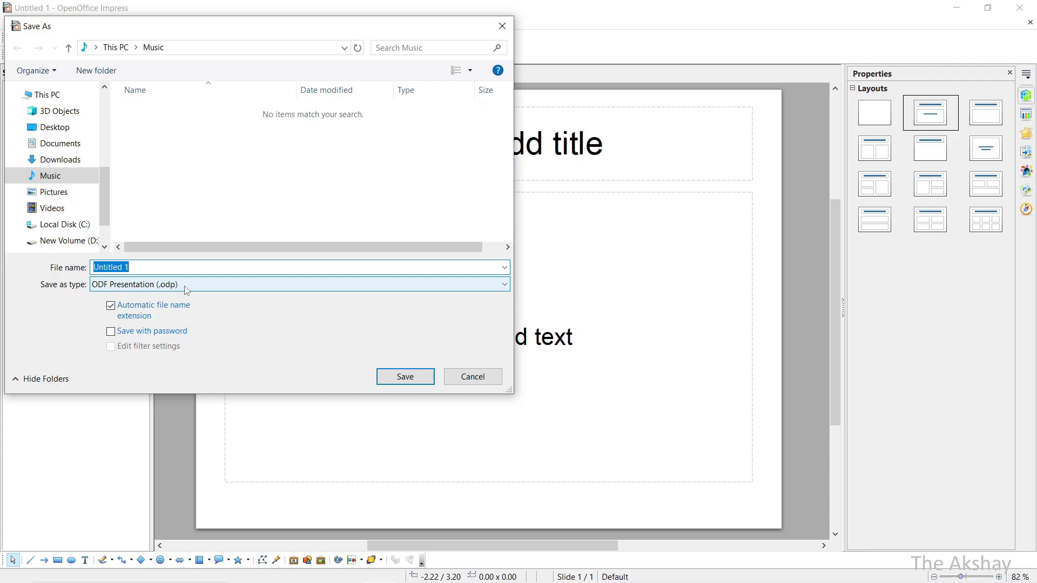
{"action": "left_click", "coordinate": [186, 287]}
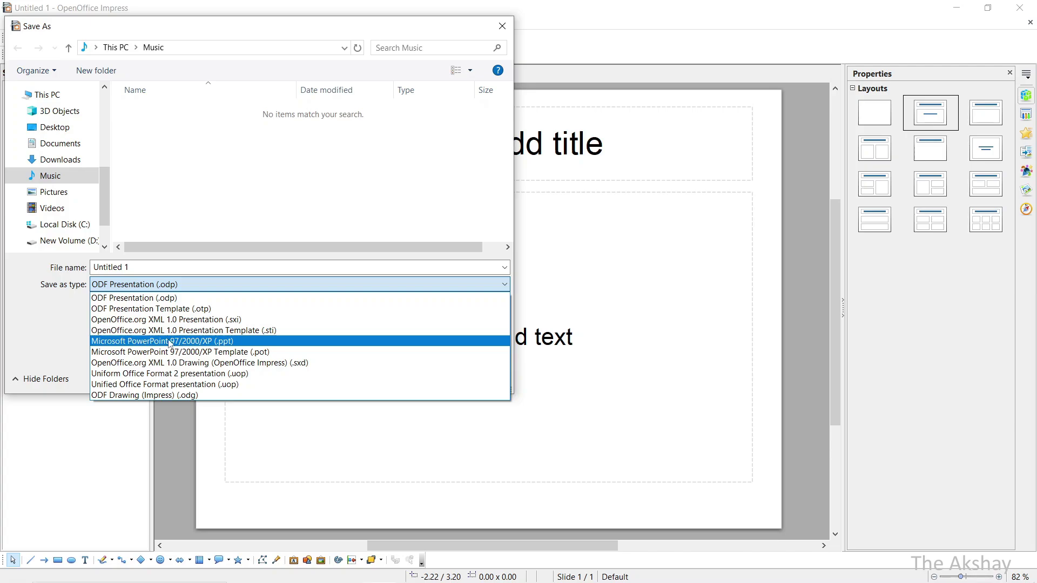
{"action": "left_click", "coordinate": [178, 297]}
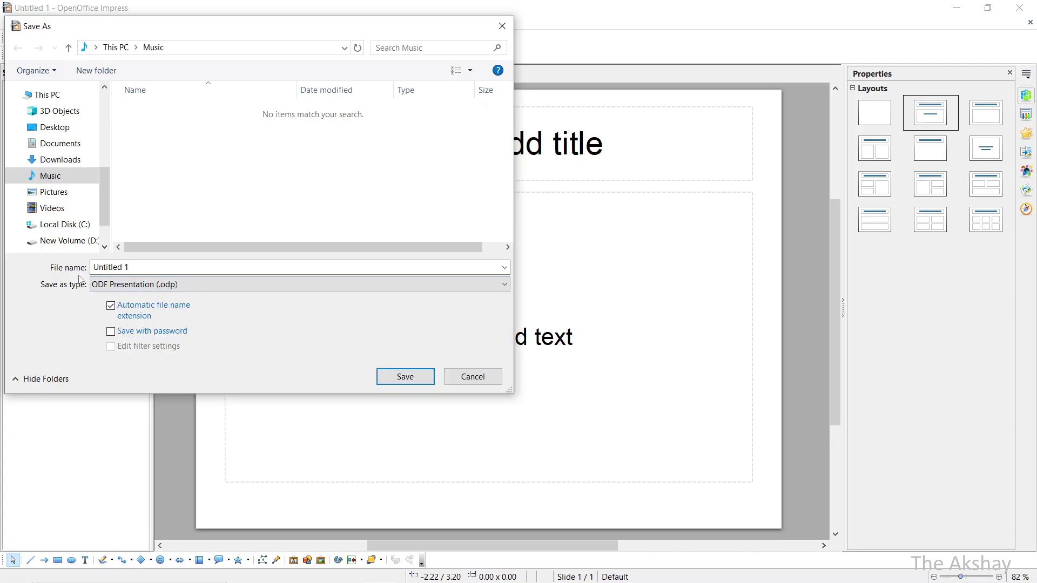
{"action": "left_click", "coordinate": [198, 268]}
{"action": "type", "text": "T"}
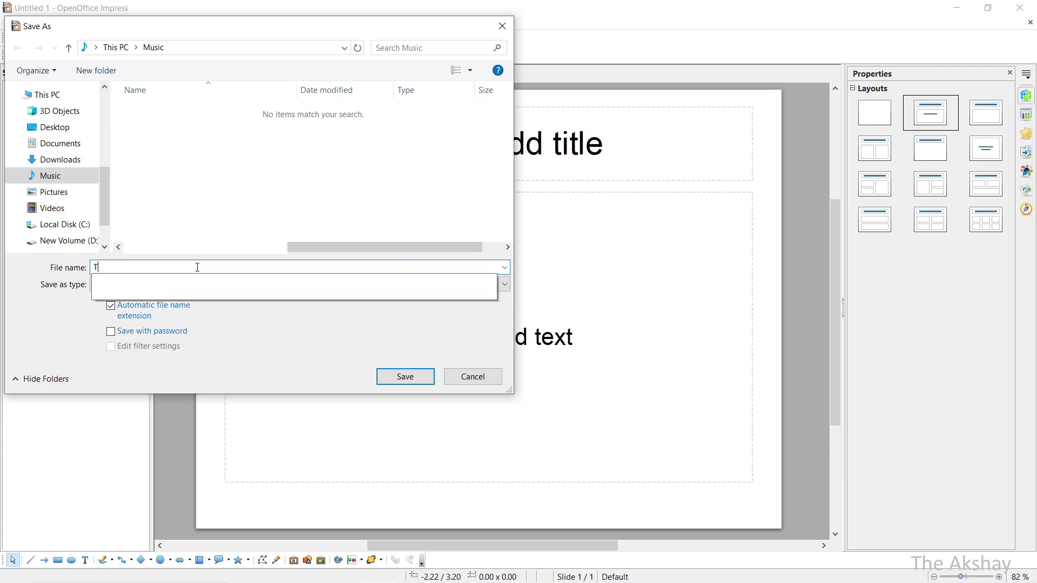
{"action": "type", "text": "he Akshay"}
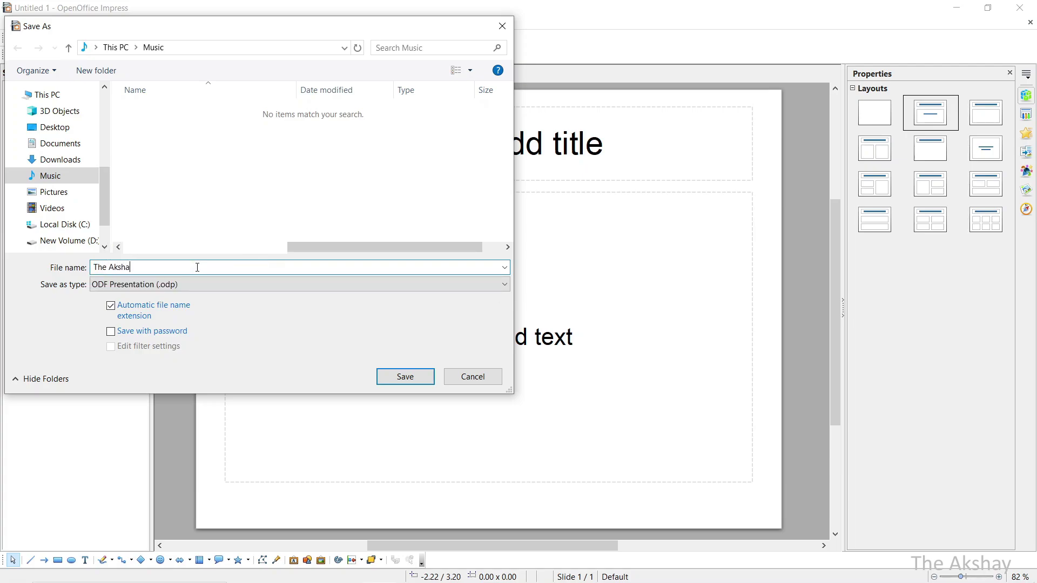
Save the presentation as .odp under the new name, then browse the Edit, Format, Slide Show and Help menus
{"action": "left_click", "coordinate": [413, 380]}
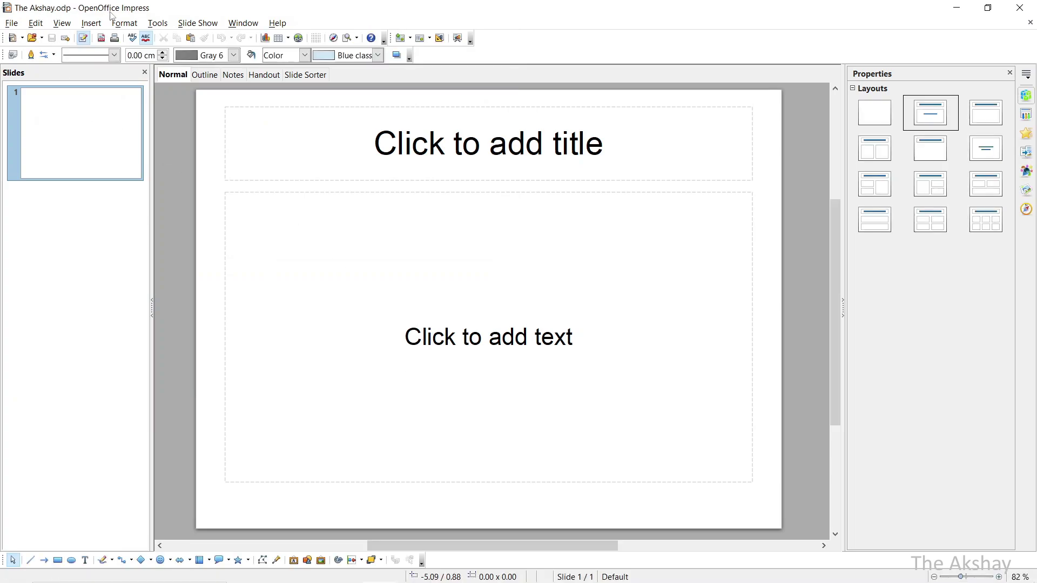
{"action": "left_click", "coordinate": [11, 23]}
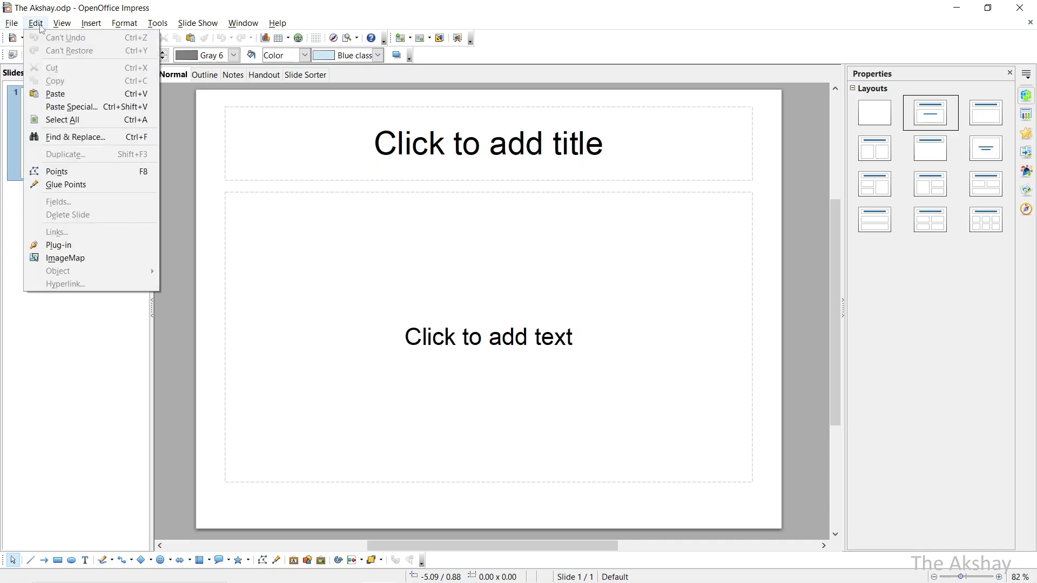
{"action": "mouse_move", "coordinate": [131, 28]}
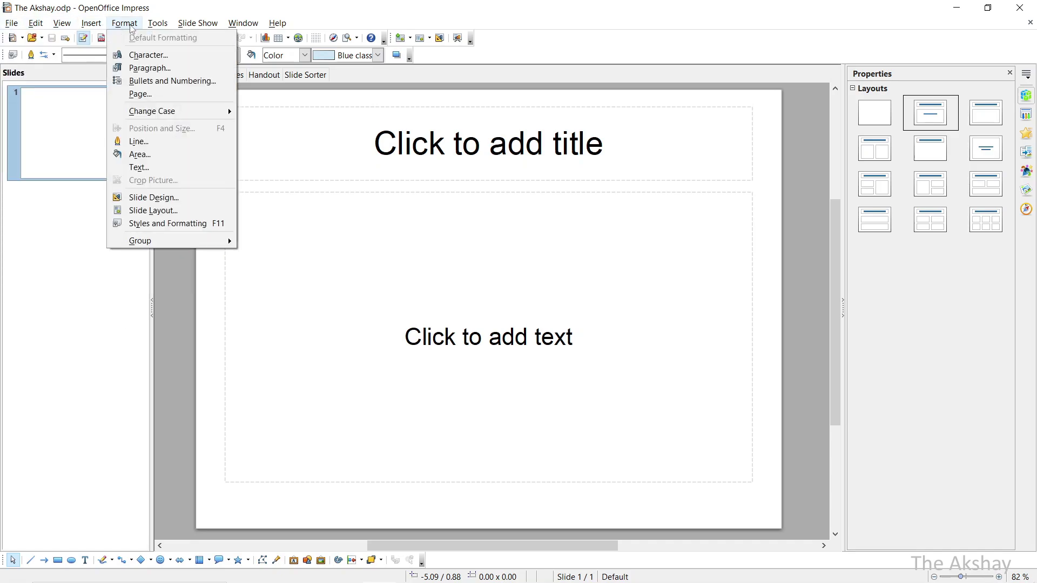
{"action": "mouse_move", "coordinate": [273, 27]}
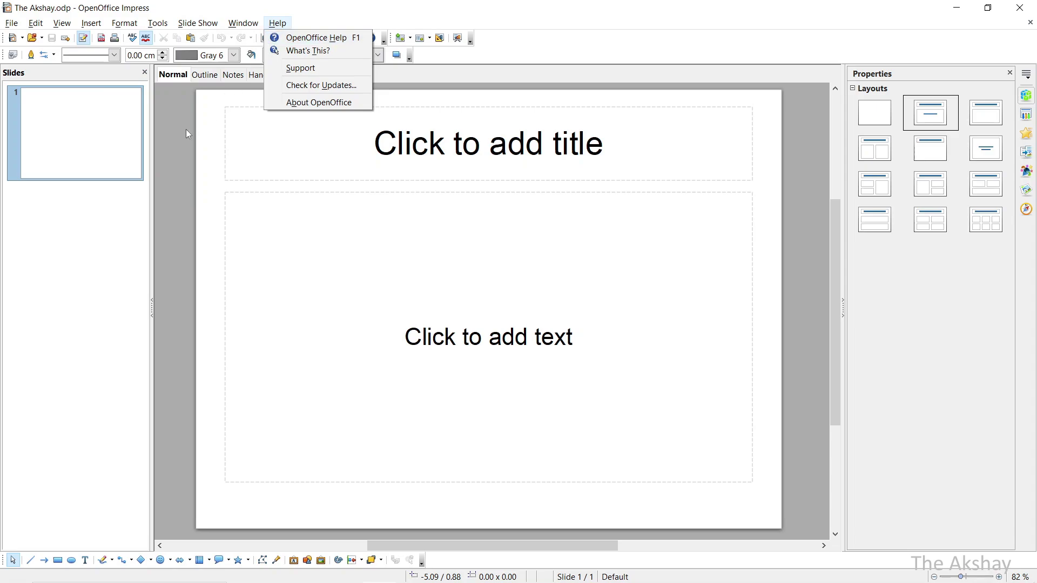
{"action": "mouse_move", "coordinate": [198, 22]}
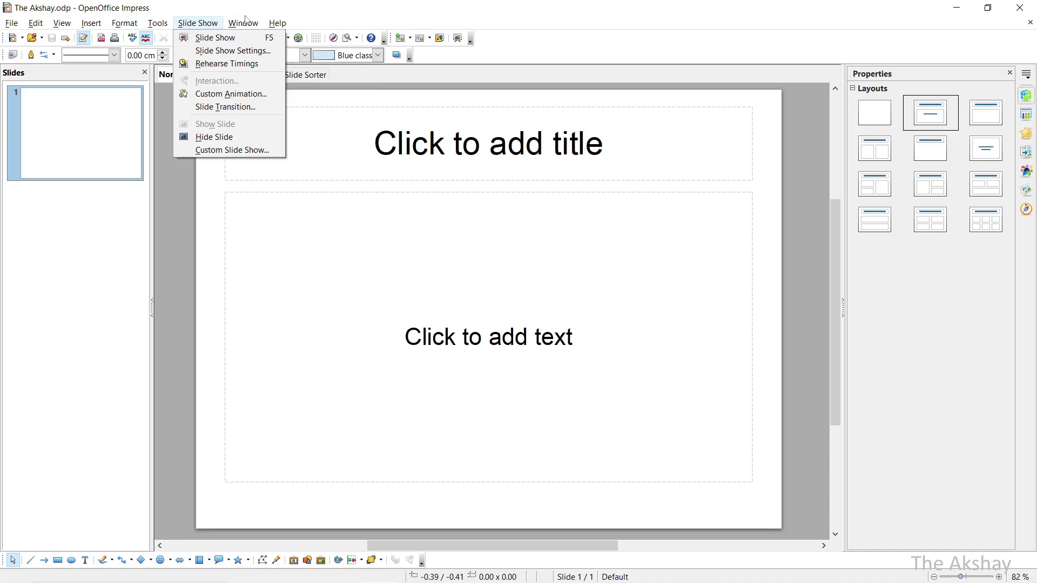
{"action": "left_click", "coordinate": [174, 169]}
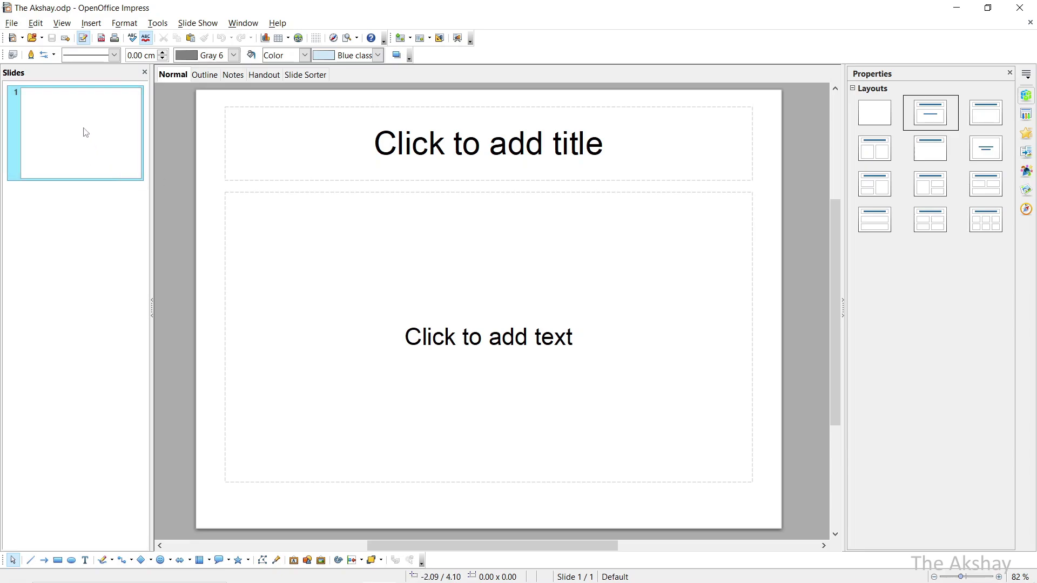
{"action": "mouse_move", "coordinate": [84, 129]}
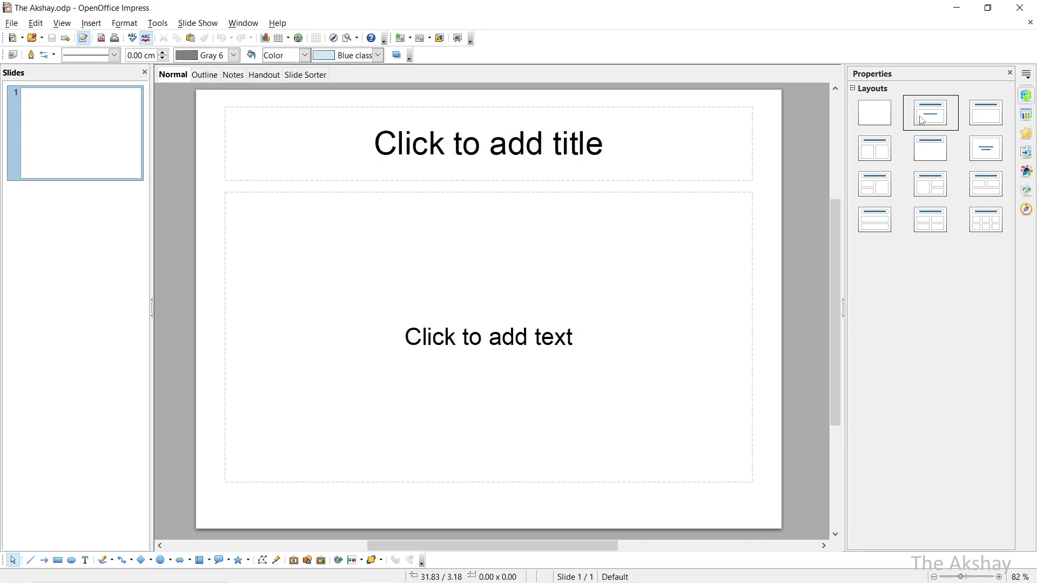
Paste the title and the subtitle text into the slide's two placeholders
{"action": "left_click", "coordinate": [437, 142]}
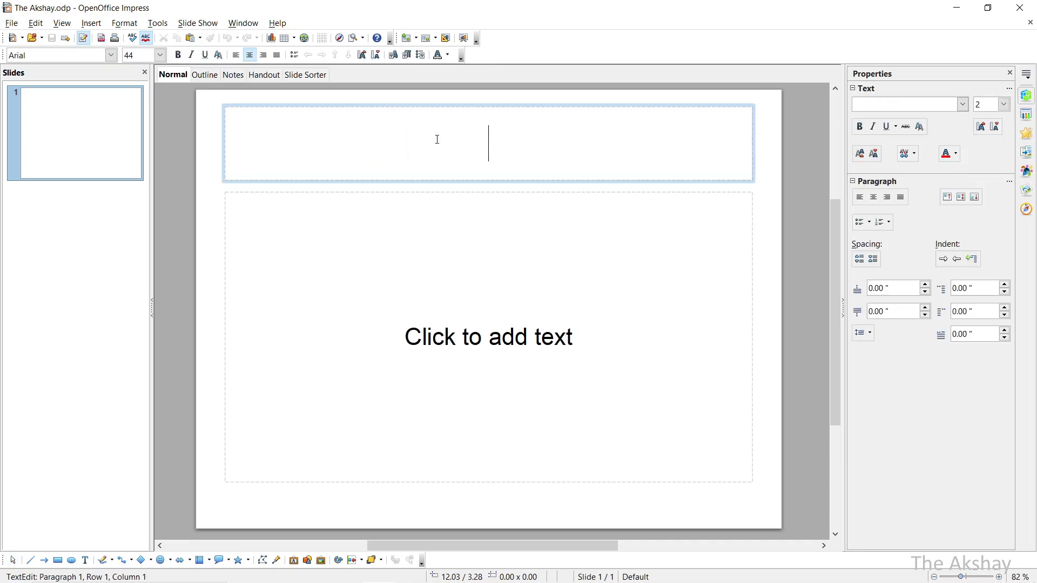
{"action": "key", "text": "ctrl+shift+v"}
{"action": "left_click", "coordinate": [713, 201]}
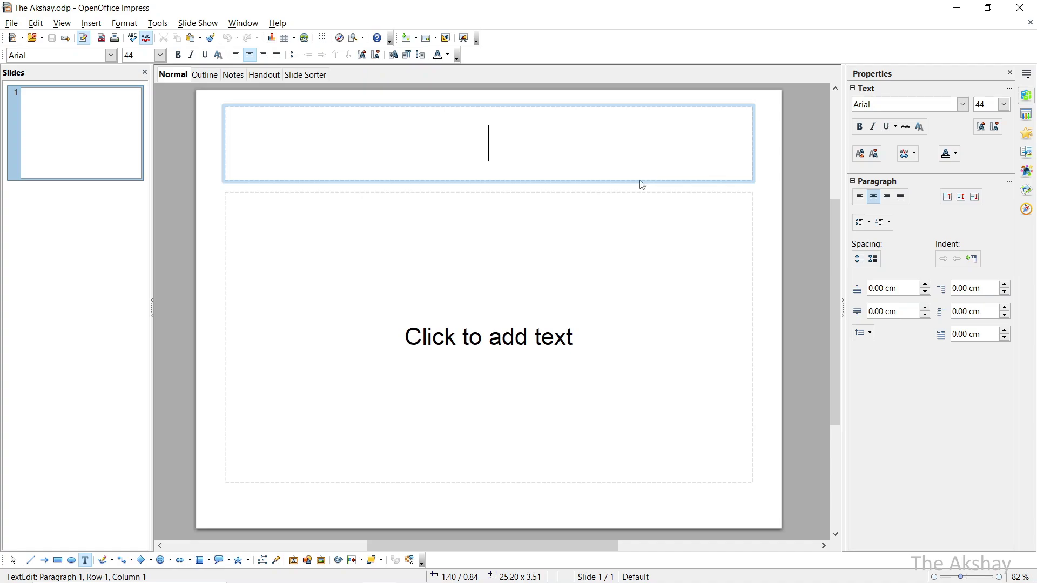
{"action": "left_click", "coordinate": [482, 327]}
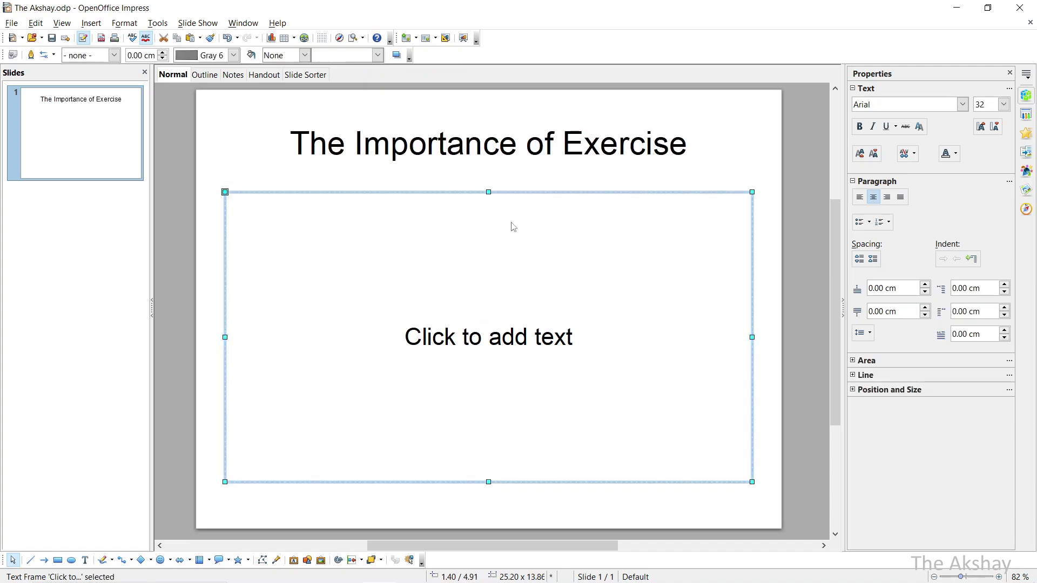
{"action": "left_click", "coordinate": [500, 344]}
{"action": "type", "text": "Investing in Your Health and Well-being"}
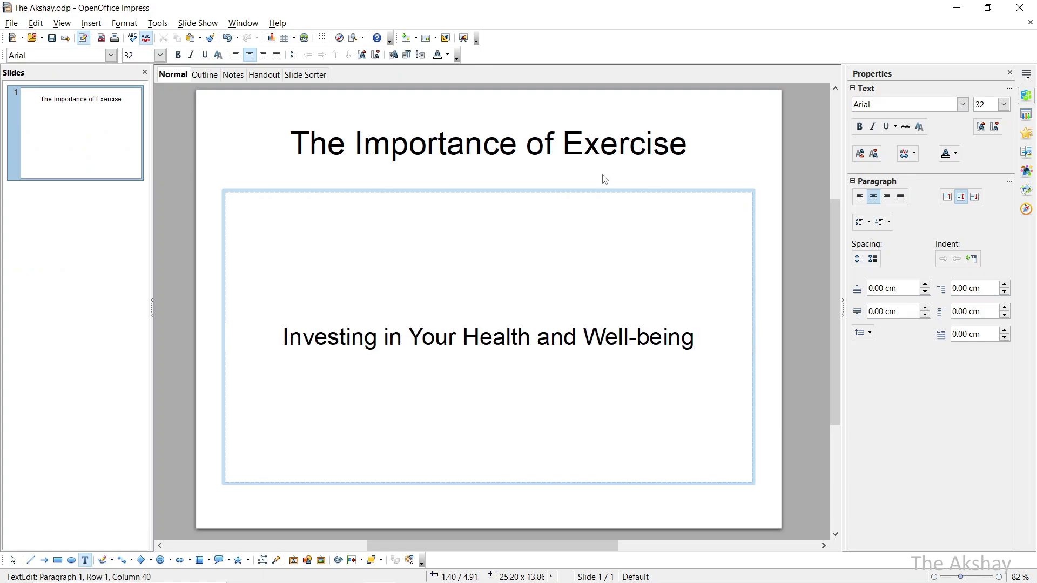
{"action": "left_click", "coordinate": [603, 180]}
Move the title frame lower and set the title to 60 pt
{"action": "left_click", "coordinate": [458, 157]}
{"action": "left_click_drag", "start_coordinate": [454, 105], "coordinate": [449, 219]}
{"action": "triple_click", "coordinate": [440, 256]}
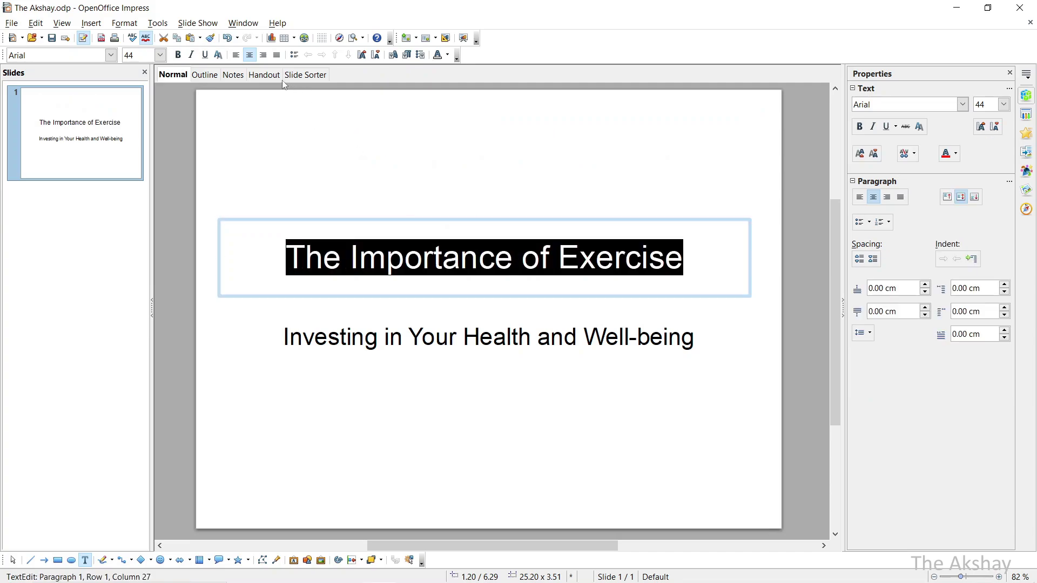
{"action": "left_click", "coordinate": [159, 55]}
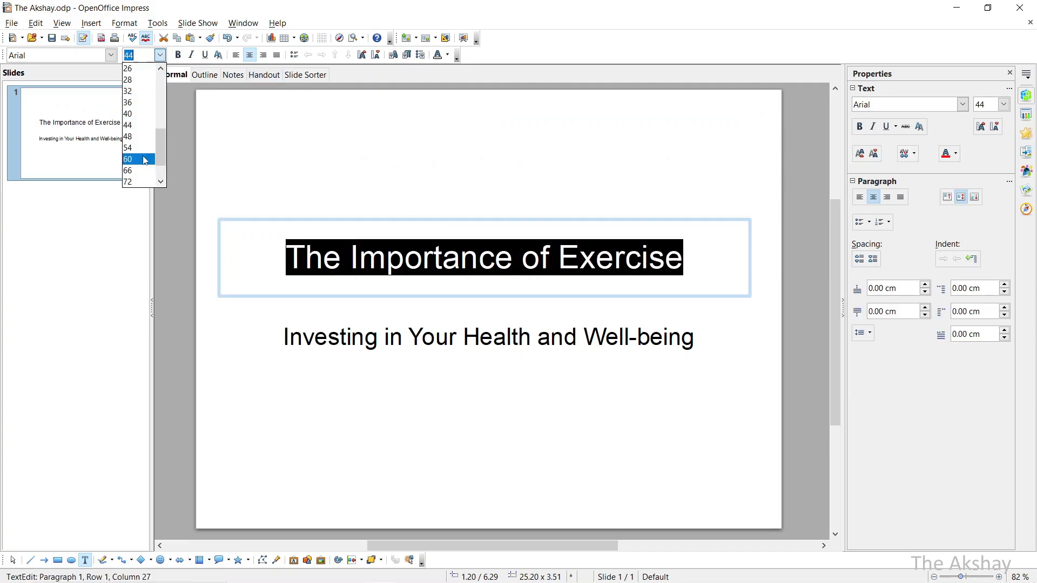
{"action": "left_click", "coordinate": [144, 159]}
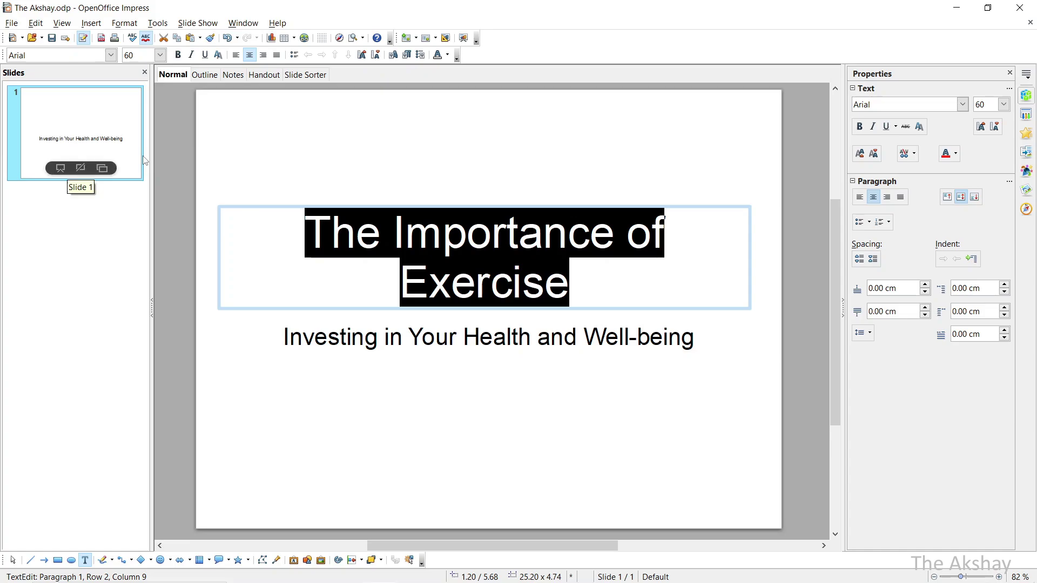
Set the subtitle line to 28 pt
{"action": "left_click", "coordinate": [377, 337]}
{"action": "triple_click", "coordinate": [372, 338]}
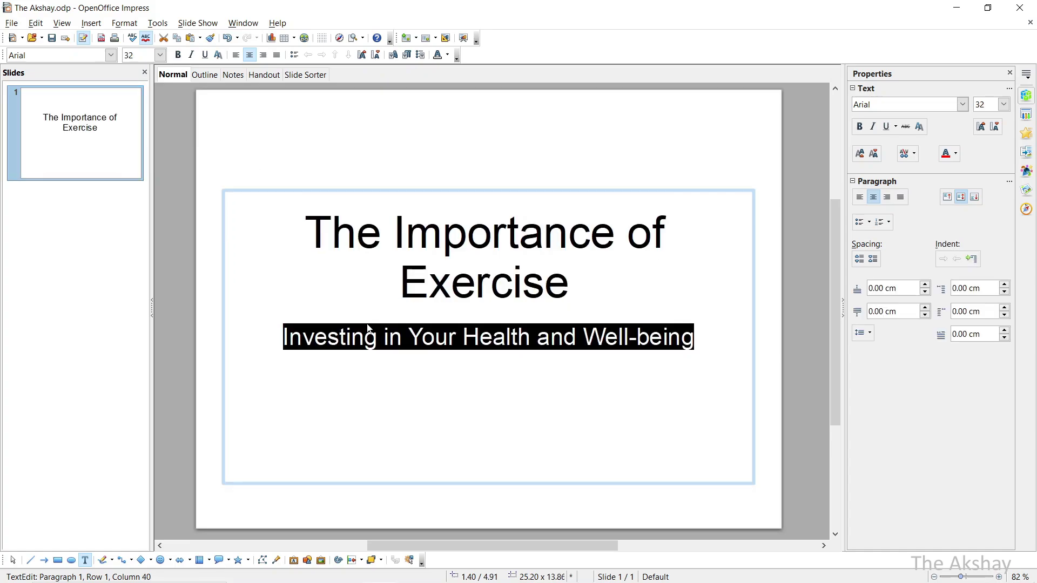
{"action": "left_click", "coordinate": [160, 55]}
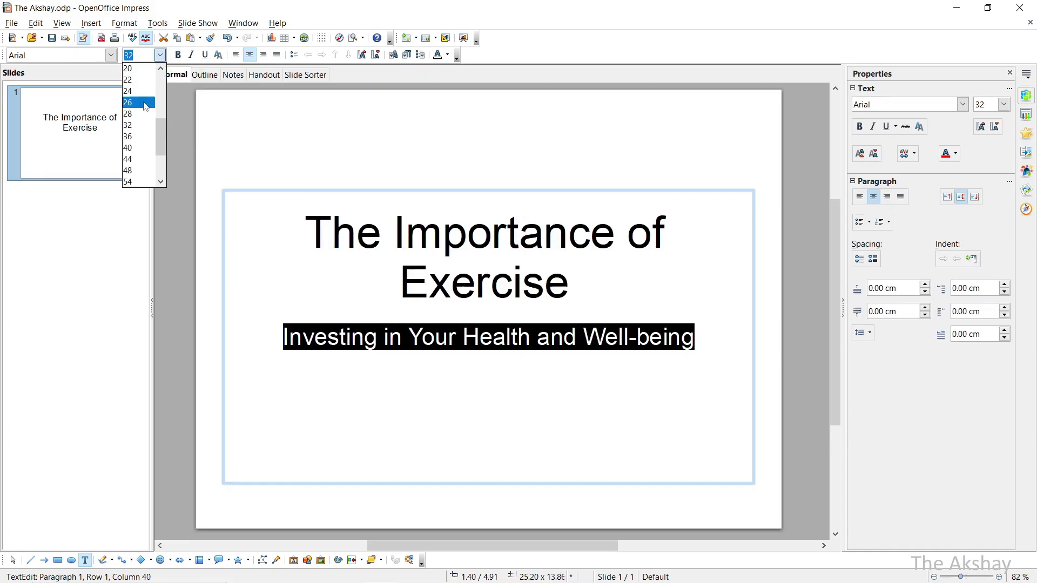
{"action": "left_click", "coordinate": [140, 115]}
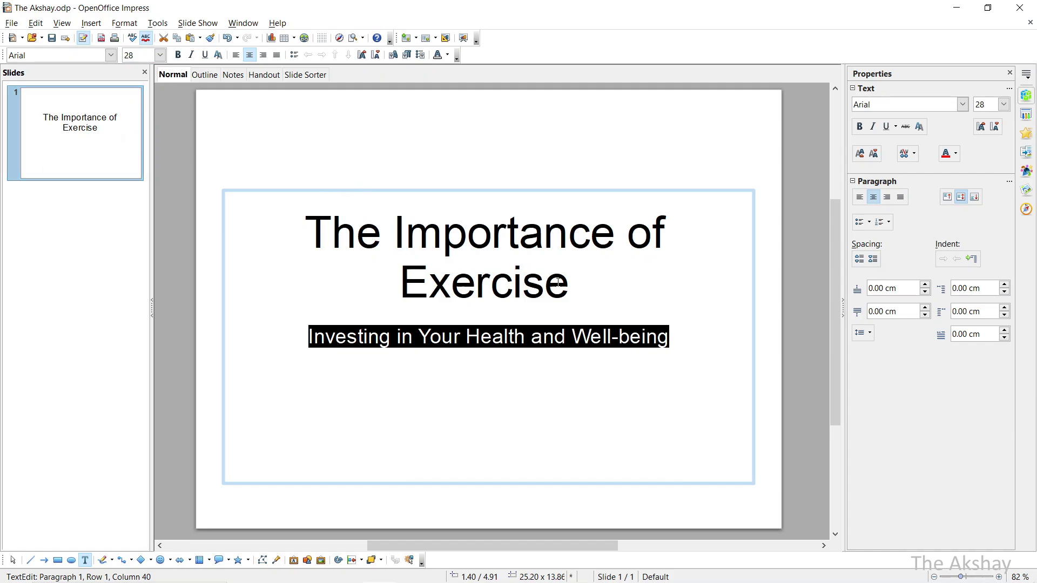
Change the title font to Arial Black
{"action": "key", "text": "Escape"}
{"action": "key", "text": "Escape"}
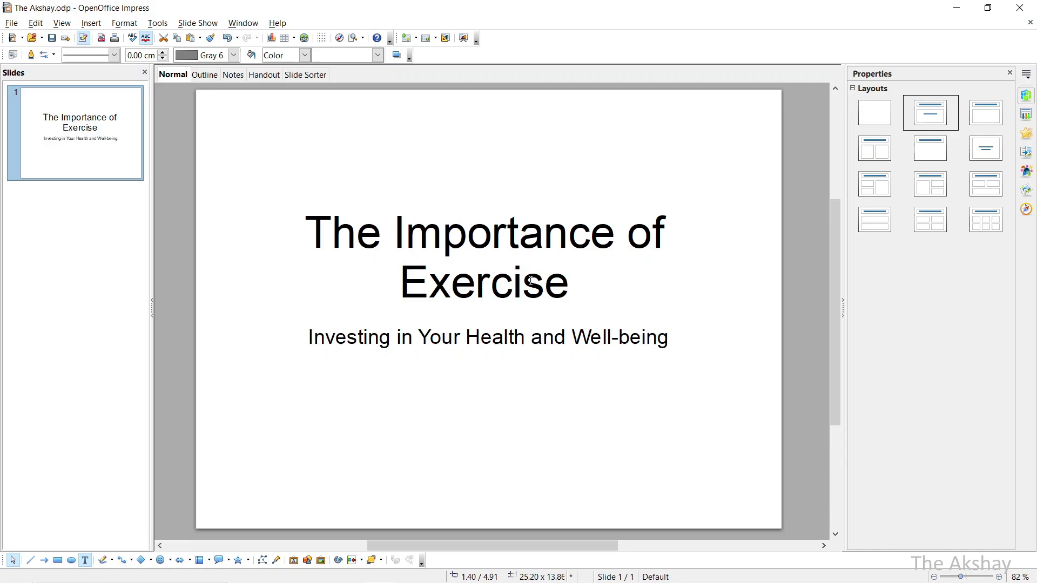
{"action": "left_click", "coordinate": [531, 282]}
{"action": "key", "text": "ctrl+a"}
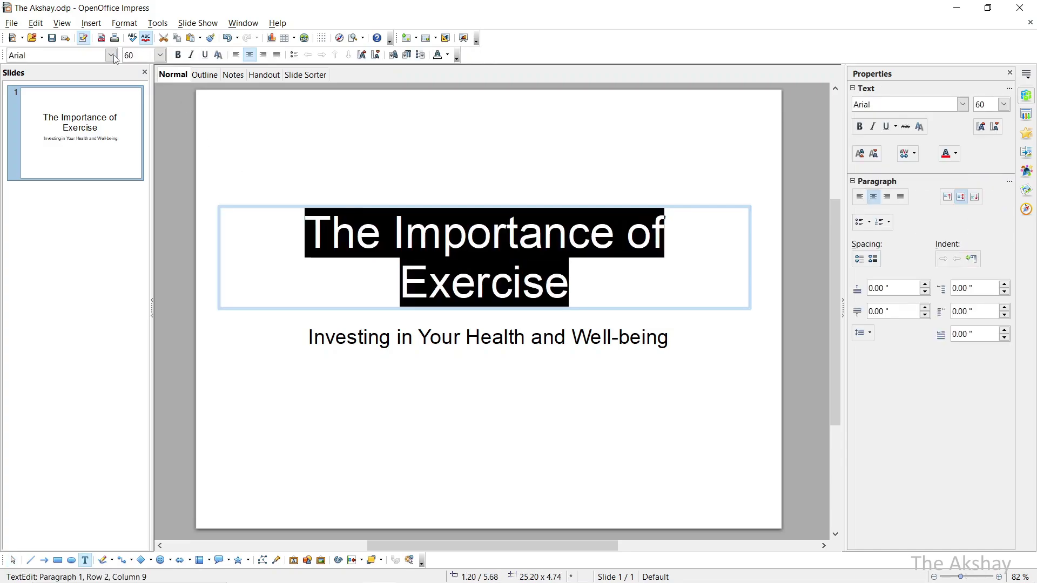
{"action": "left_click", "coordinate": [112, 54]}
{"action": "left_click", "coordinate": [118, 88]}
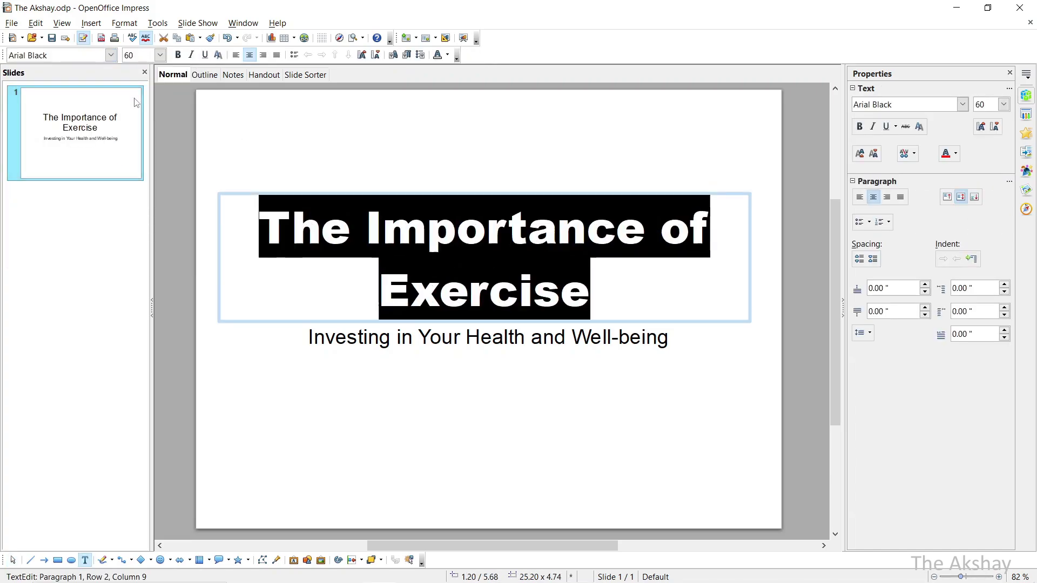
{"action": "left_click", "coordinate": [313, 376]}
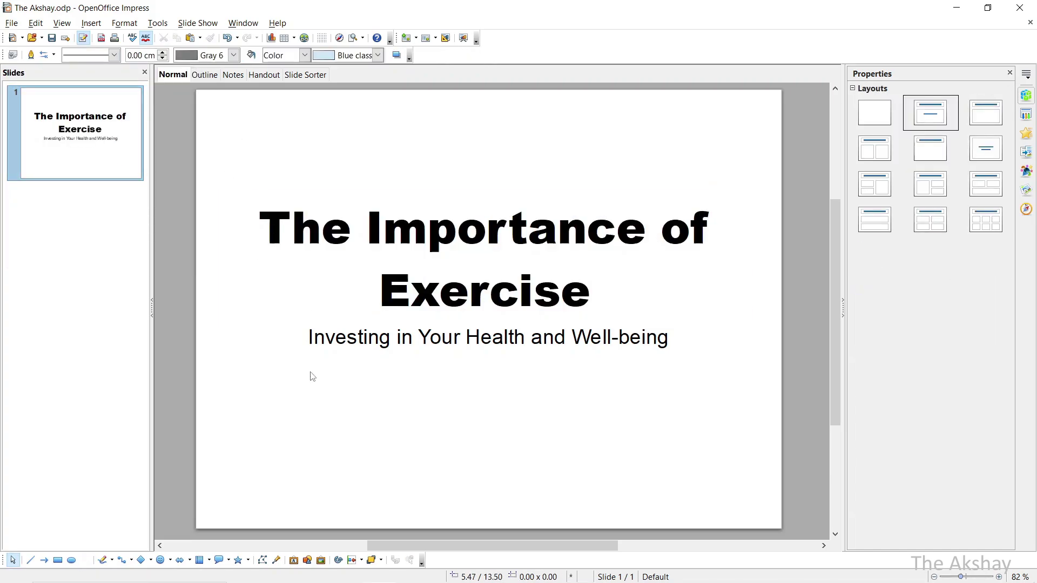
Make the title bold and colour it Sky blue 3
{"action": "left_click", "coordinate": [383, 344]}
{"action": "key", "text": "ctrl+a"}
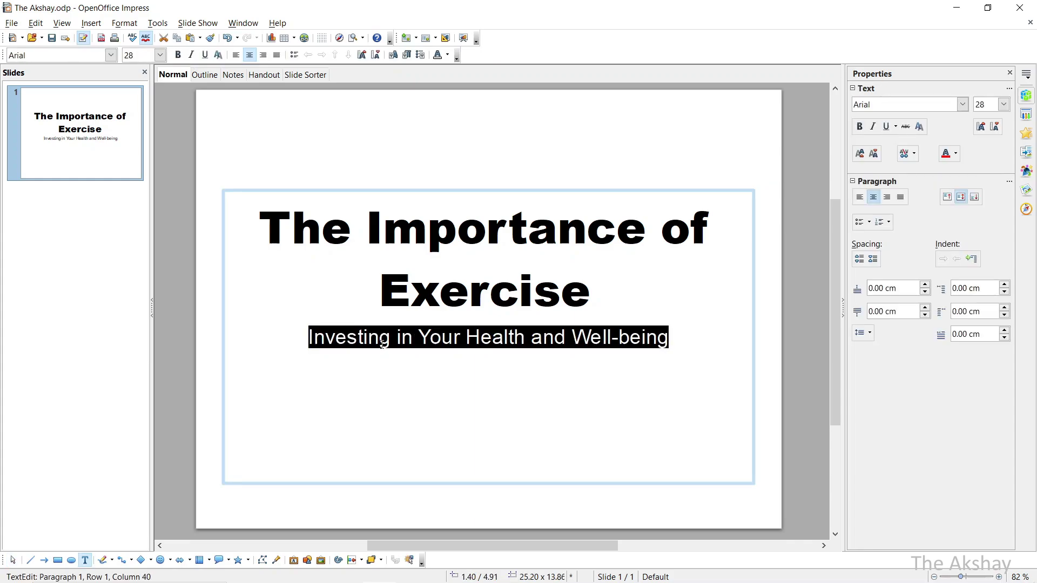
{"action": "left_click", "coordinate": [211, 274]}
{"action": "left_click", "coordinate": [235, 262]}
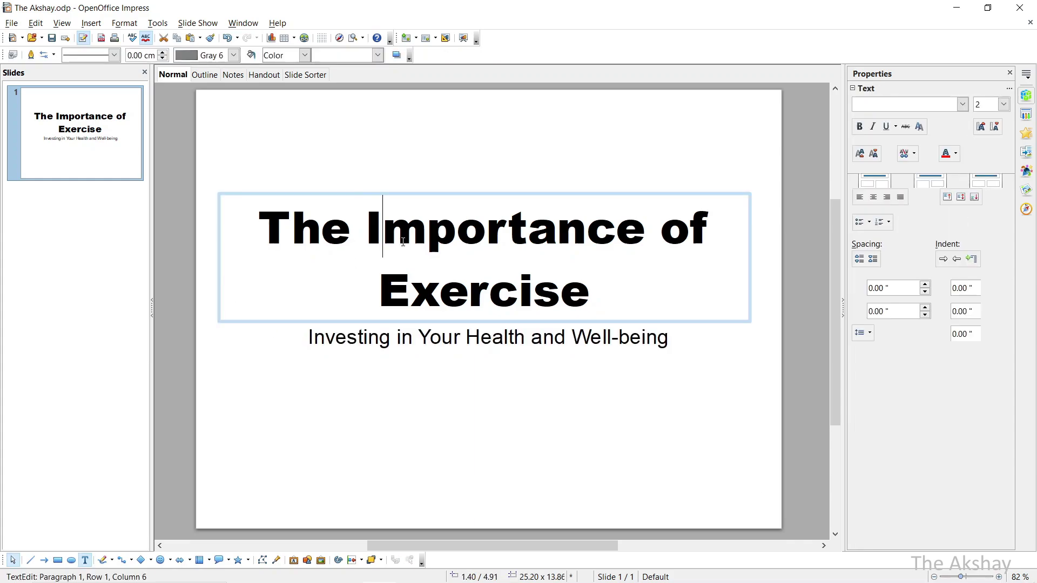
{"action": "key", "text": "ctrl+a"}
{"action": "left_click", "coordinate": [178, 55]}
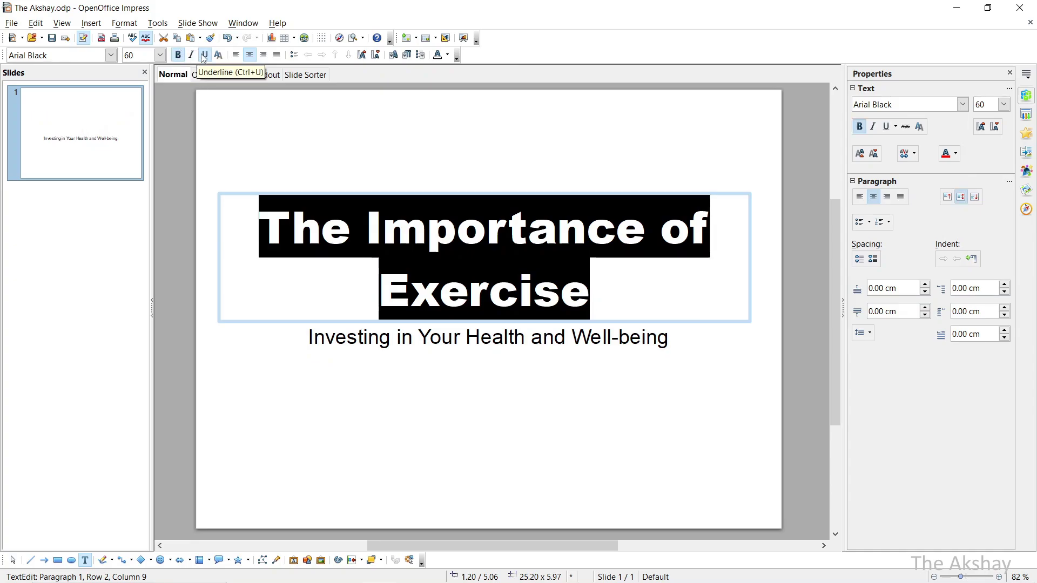
{"action": "left_click", "coordinate": [447, 54]}
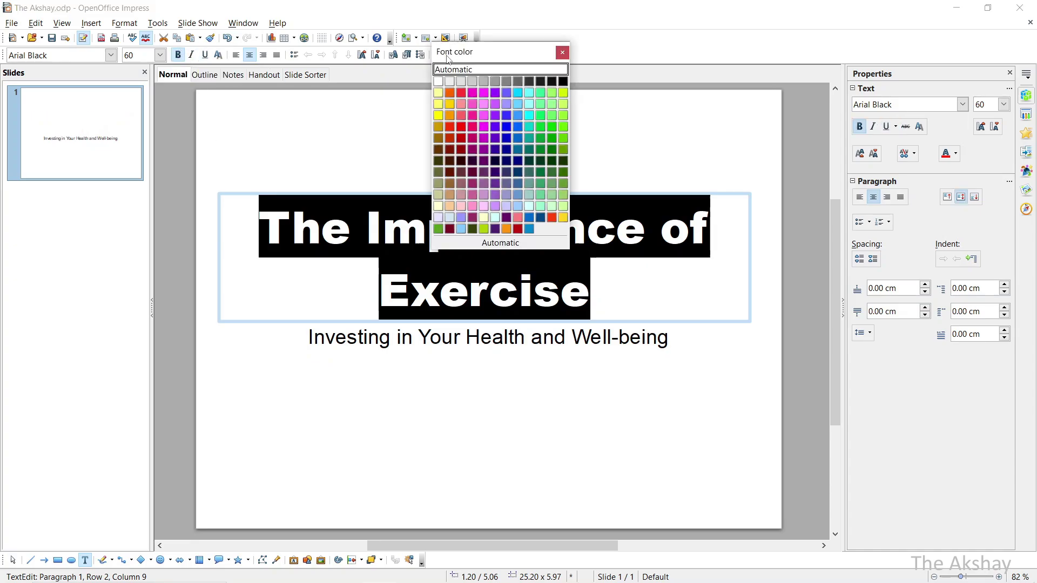
{"action": "left_click", "coordinate": [518, 127]}
{"action": "left_click", "coordinate": [324, 152]}
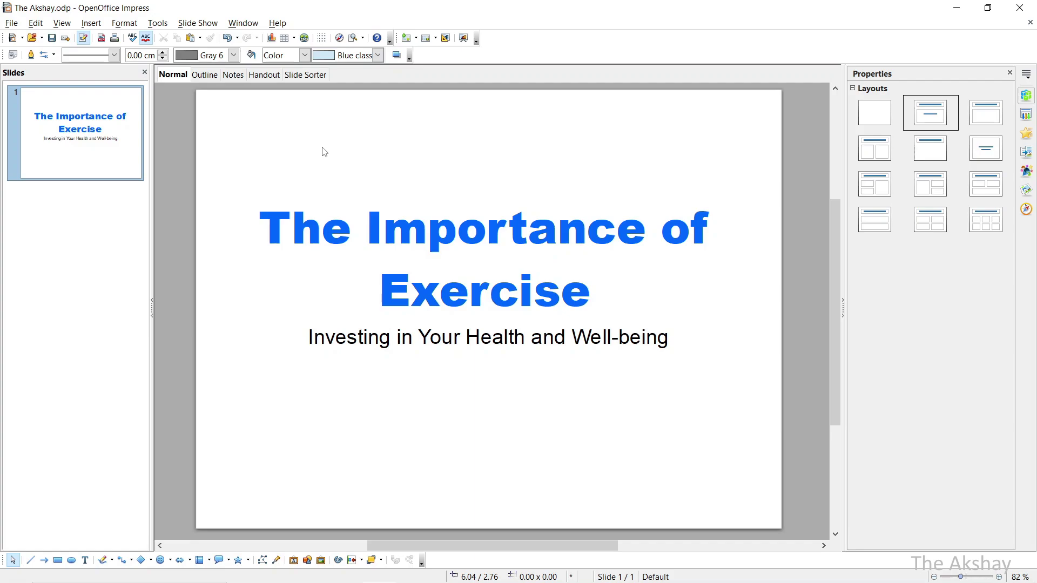
Look through the slide context menu and Format menu for the slide design settings
{"action": "right_click", "coordinate": [85, 142]}
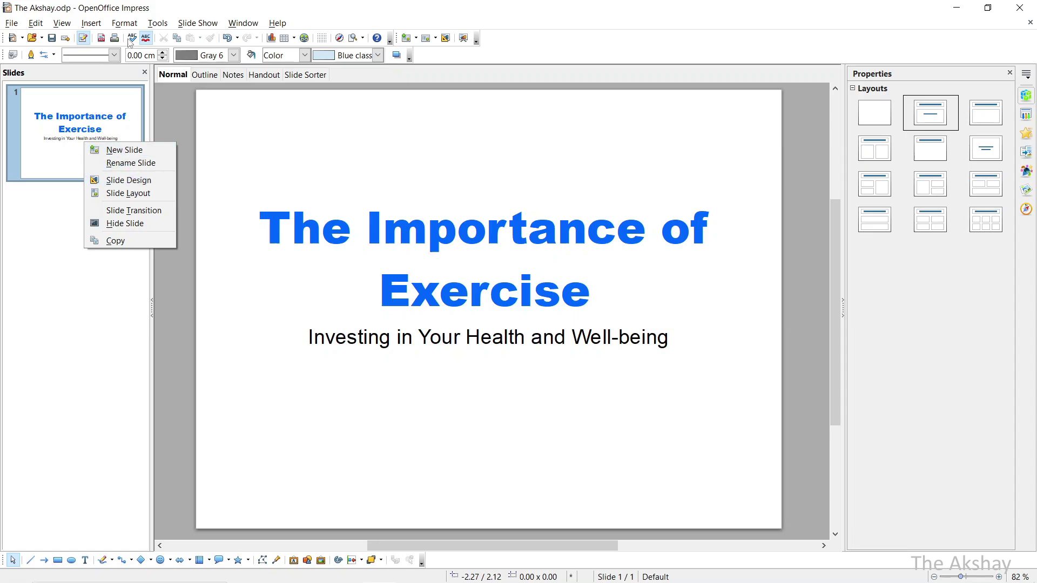
{"action": "left_click", "coordinate": [116, 26]}
{"action": "left_click", "coordinate": [157, 23]}
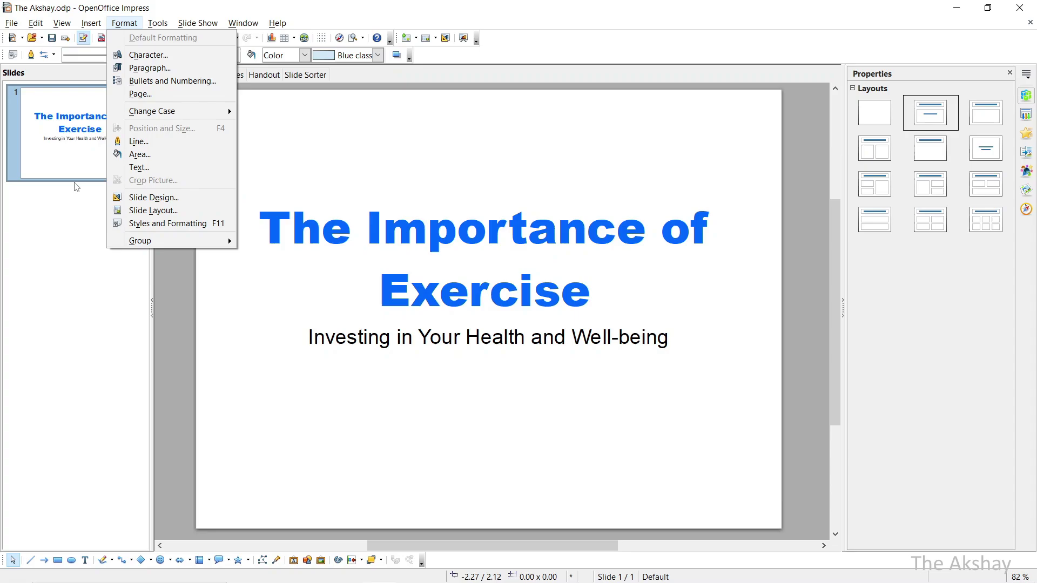
{"action": "left_click", "coordinate": [71, 207]}
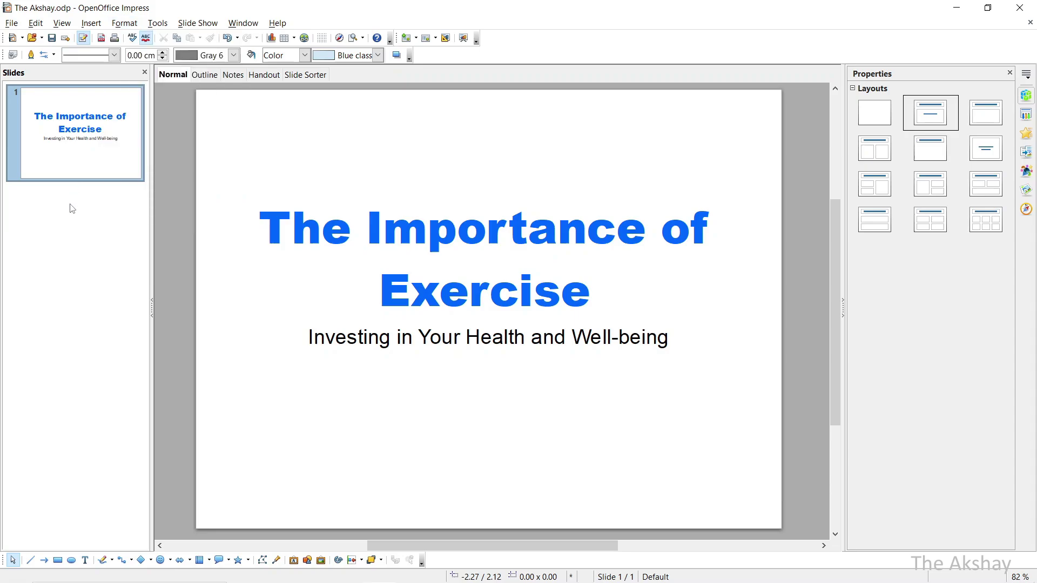
Load the Water design from Presentation Backgrounds through Slide Design and apply it
{"action": "right_click", "coordinate": [89, 139]}
{"action": "left_click", "coordinate": [130, 174]}
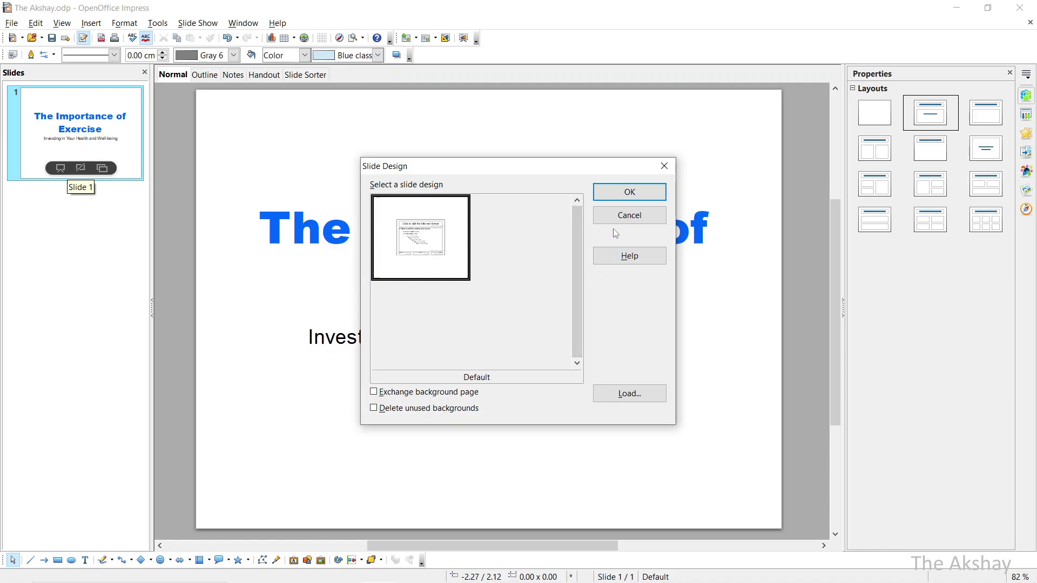
{"action": "left_click", "coordinate": [615, 394]}
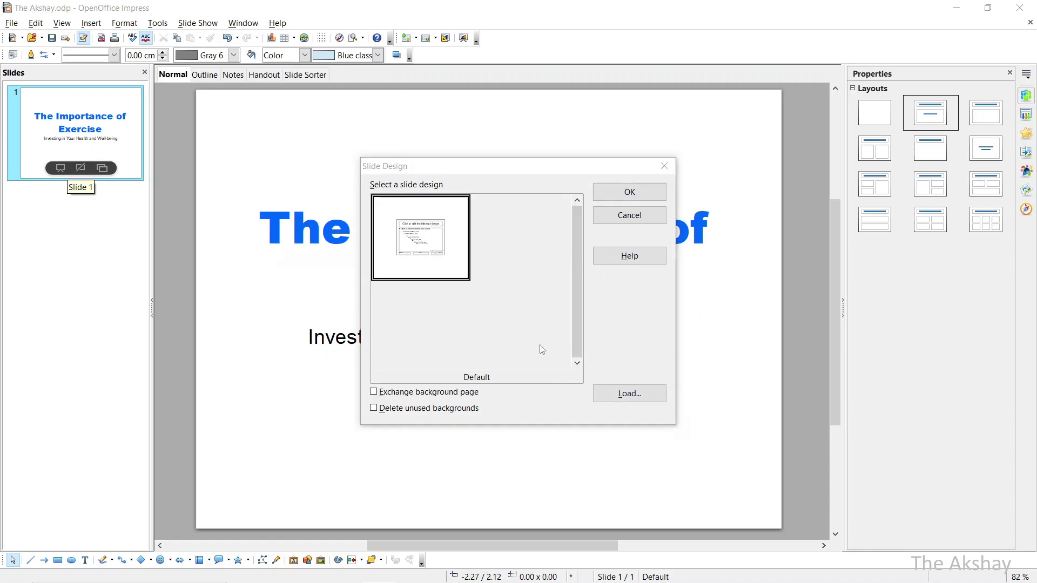
{"action": "left_click", "coordinate": [268, 163]}
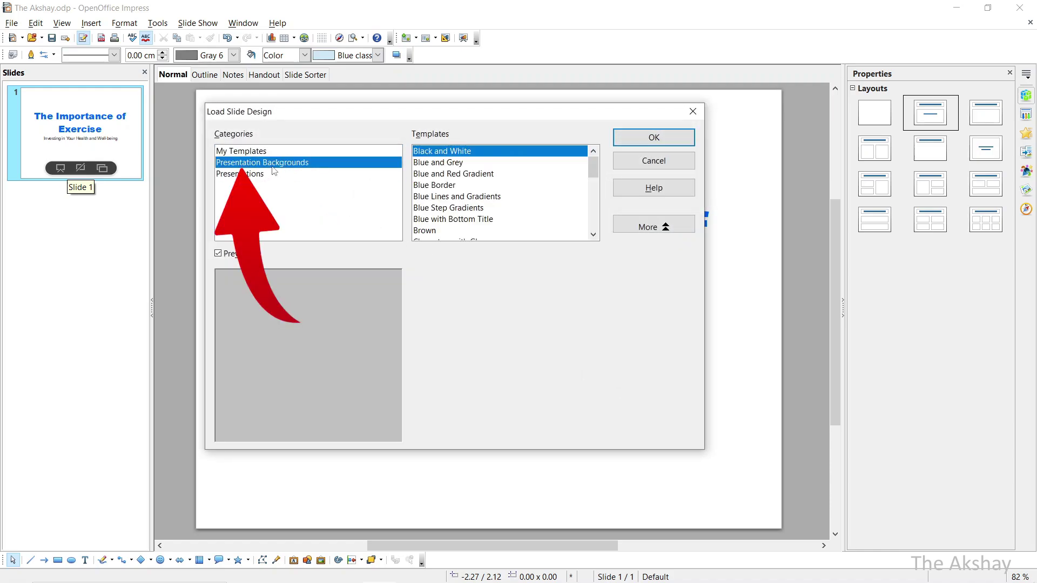
{"action": "scroll", "coordinate": [556, 205], "scroll_direction": "down", "scroll_amount": 7}
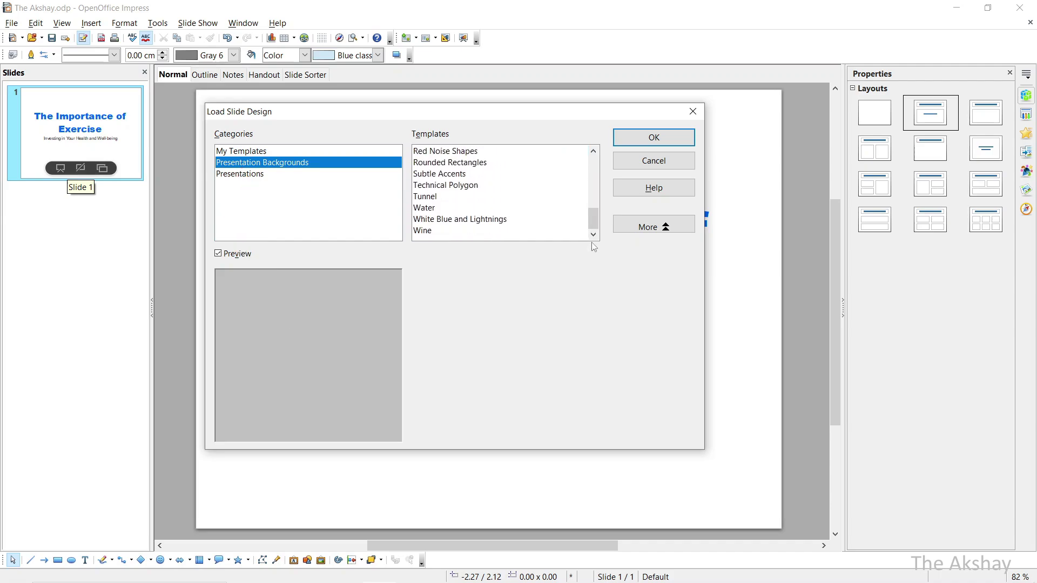
{"action": "left_click", "coordinate": [438, 212]}
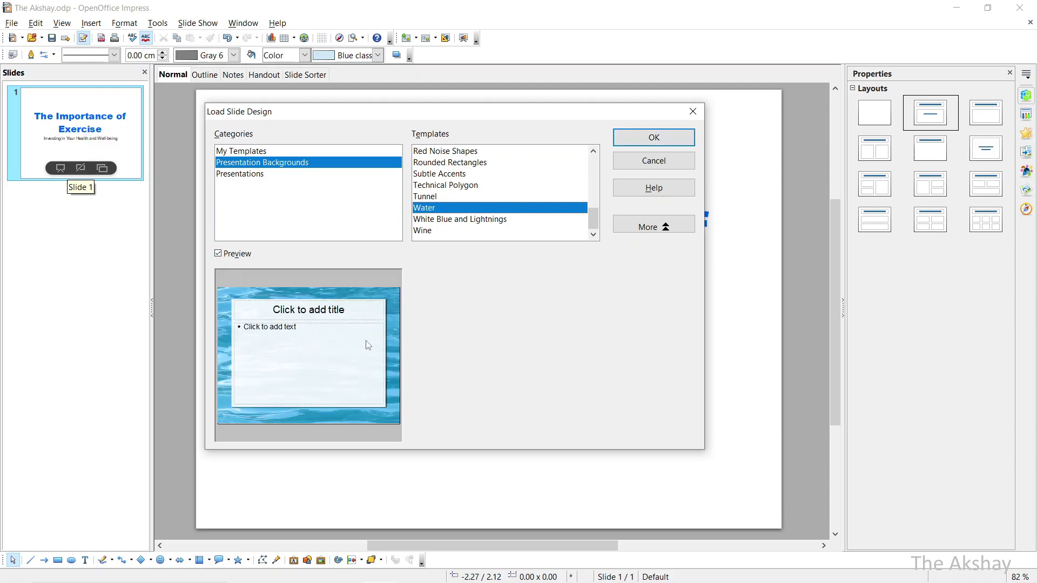
{"action": "left_click", "coordinate": [643, 139]}
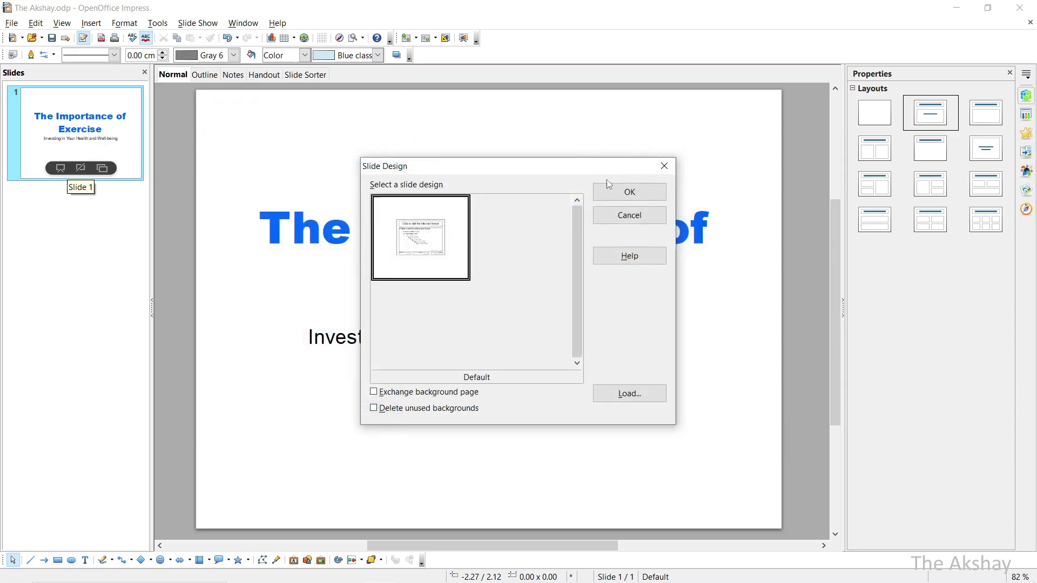
{"action": "left_click", "coordinate": [630, 216]}
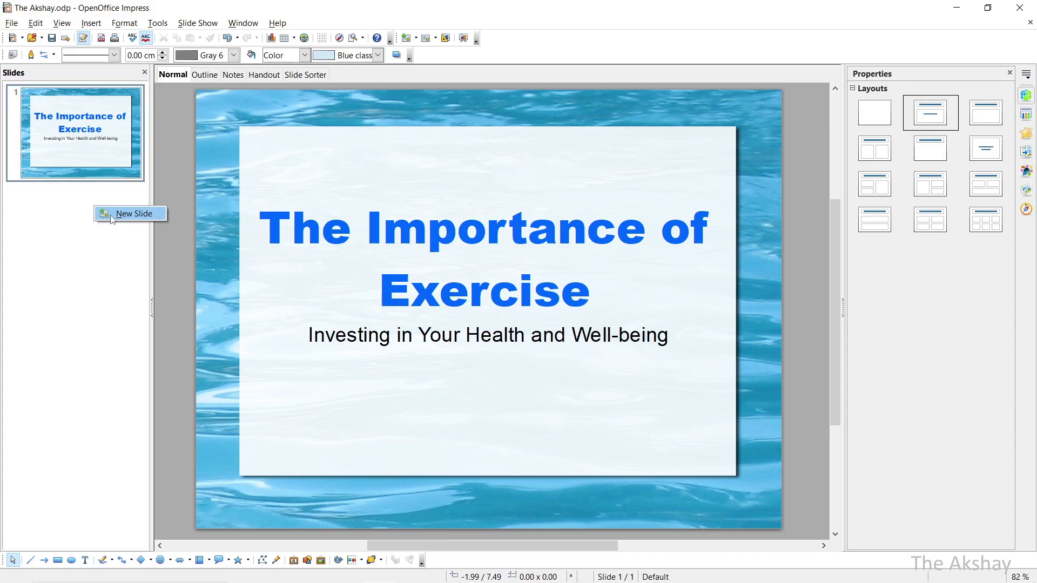
Add slide 2 with the Centered Text layout and place the cursor in its text area
{"action": "left_click", "coordinate": [112, 216]}
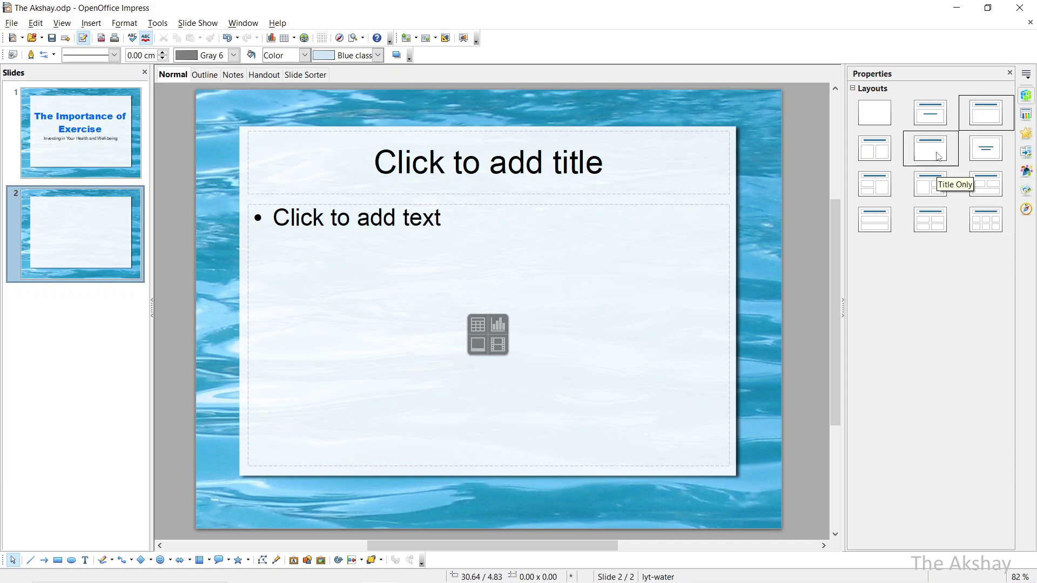
{"action": "left_click", "coordinate": [985, 149]}
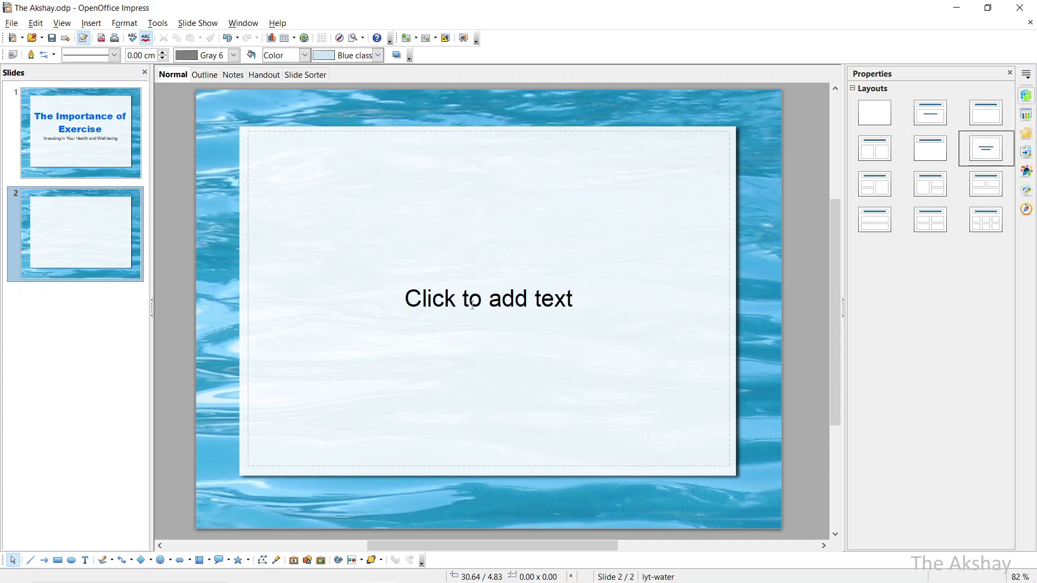
{"action": "left_click", "coordinate": [472, 306]}
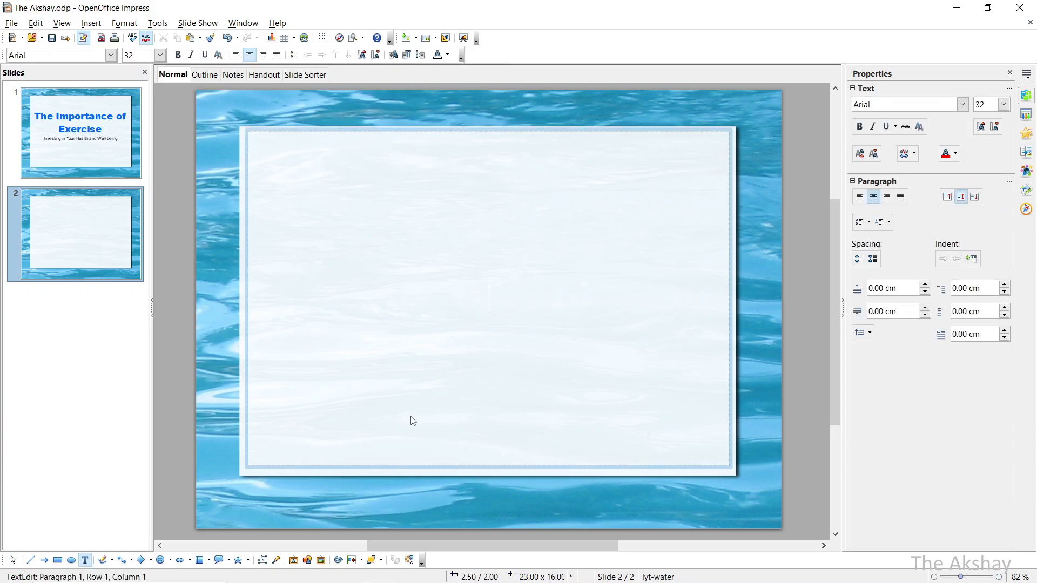
Paste the four benefit lines, left-align them and set their size to 54 pt
{"action": "type", "text": "Stress Reduction Mood Enhancement Better Sleep Increased Self-Esteem"}
{"action": "left_click", "coordinate": [607, 338]}
{"action": "key", "text": "ctrl+a"}
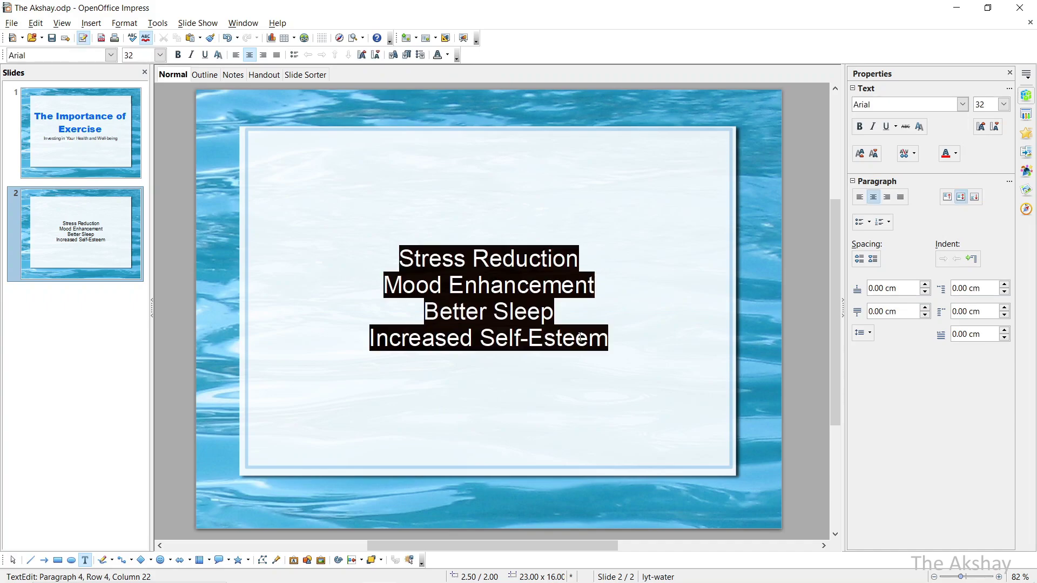
{"action": "left_click", "coordinate": [237, 55]}
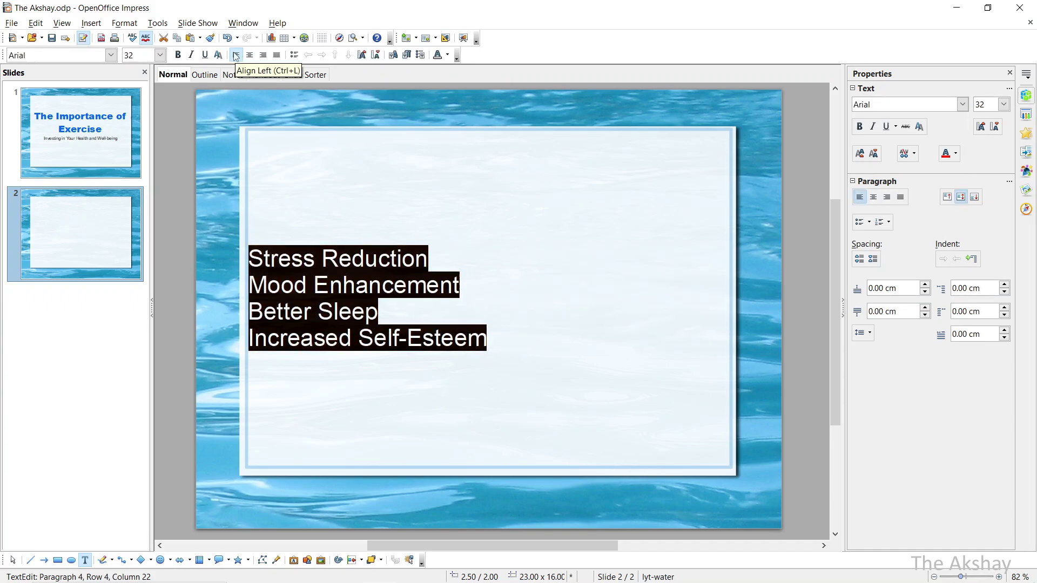
{"action": "left_click", "coordinate": [160, 55]}
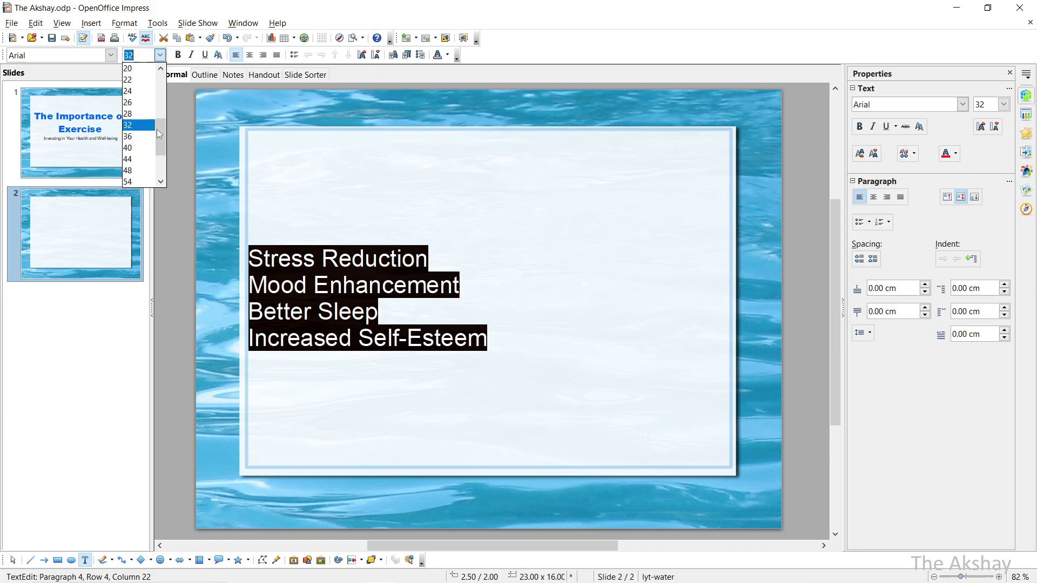
{"action": "left_click", "coordinate": [148, 182]}
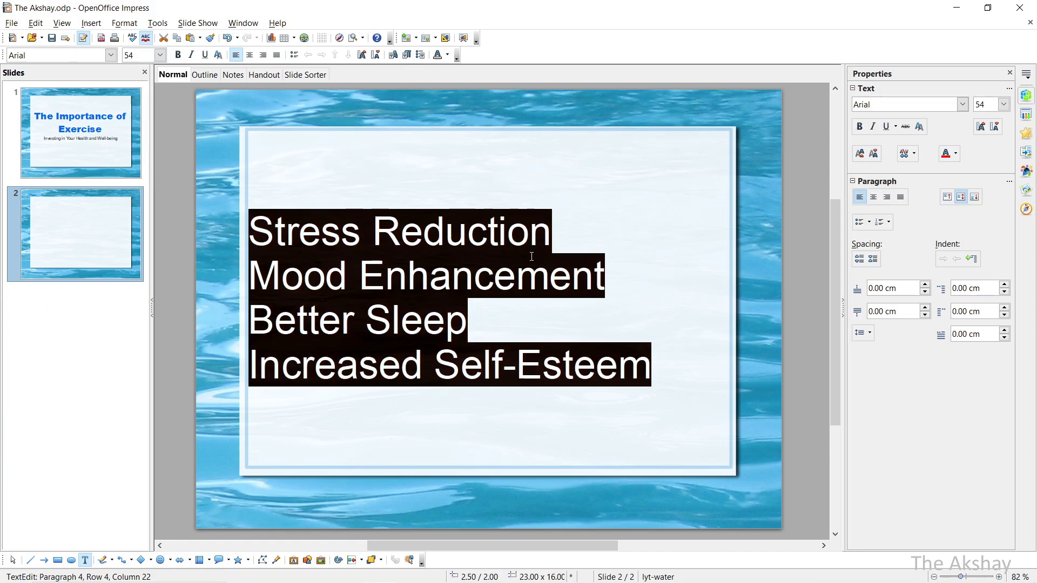
Turn on bullets and switch them to tick-mark bullets in Bullets and Numbering
{"action": "left_click", "coordinate": [294, 55]}
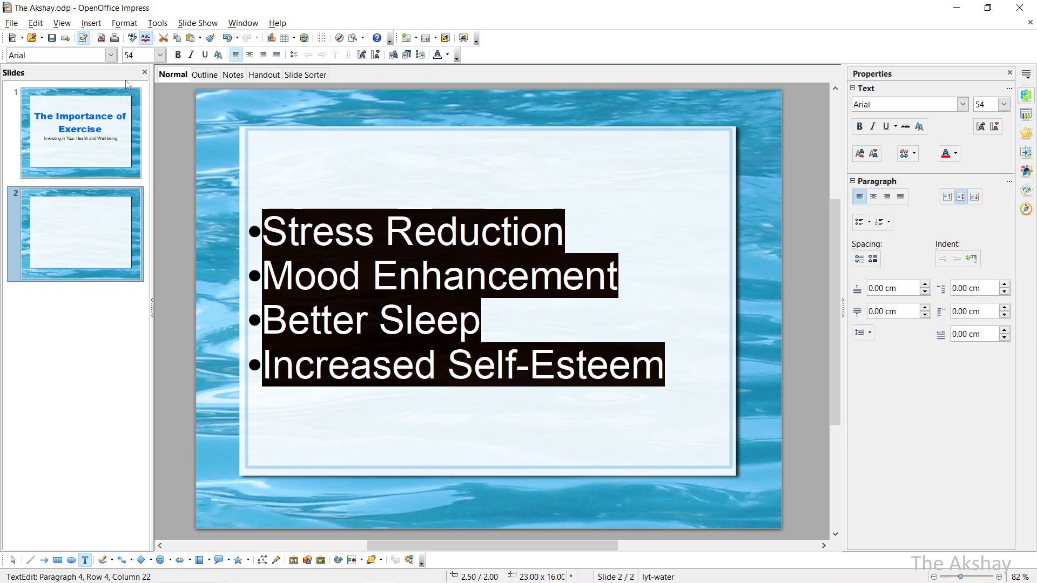
{"action": "left_click", "coordinate": [125, 23]}
{"action": "left_click", "coordinate": [161, 82]}
{"action": "left_click", "coordinate": [345, 144]}
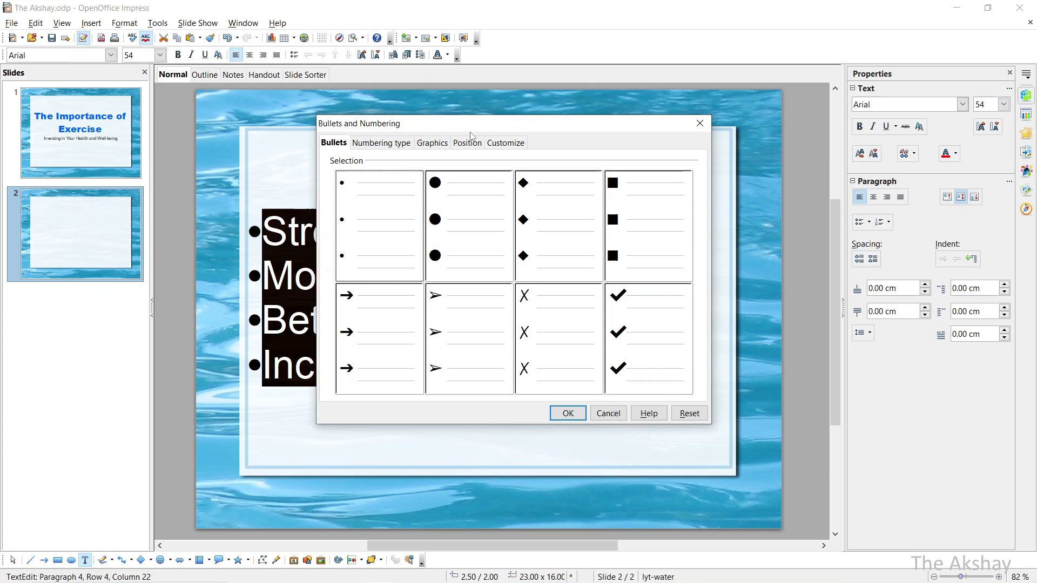
{"action": "left_click", "coordinate": [637, 352]}
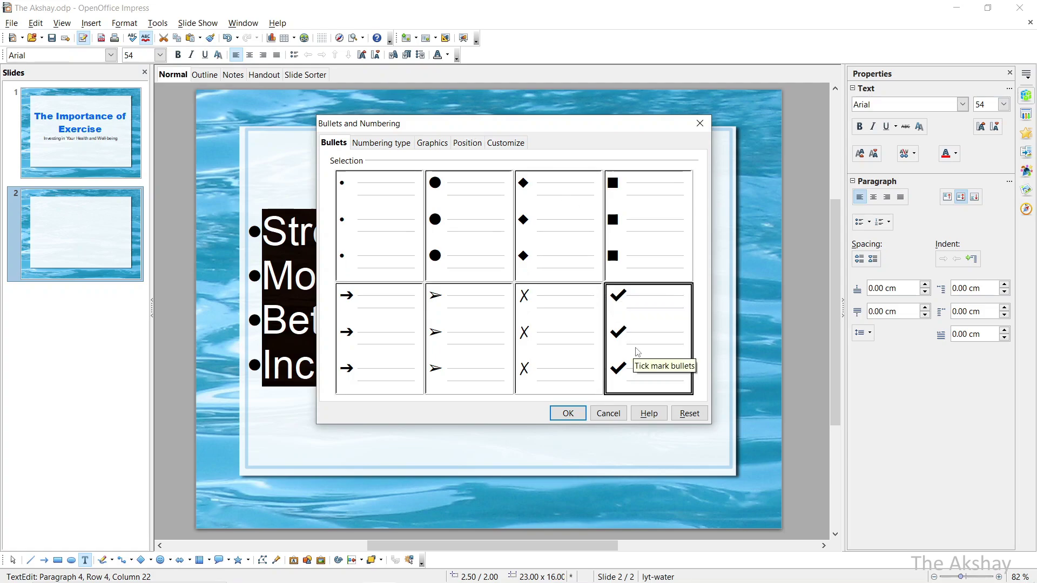
{"action": "left_click", "coordinate": [579, 416]}
{"action": "left_click", "coordinate": [331, 162]}
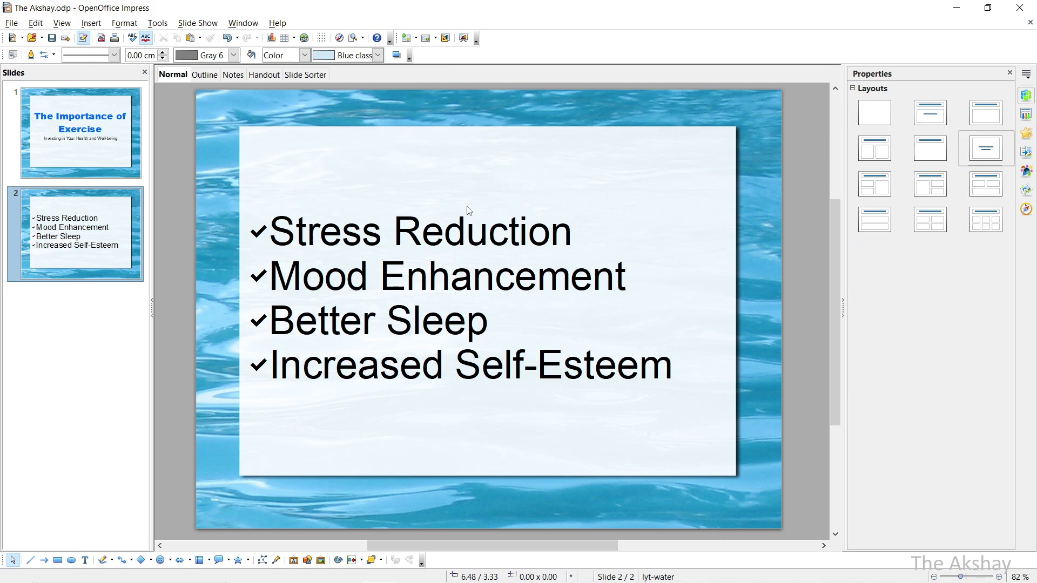
Add a third slide from the Slides pane, briefly opening and closing the Symbol Shapes choices
{"action": "right_click", "coordinate": [108, 330]}
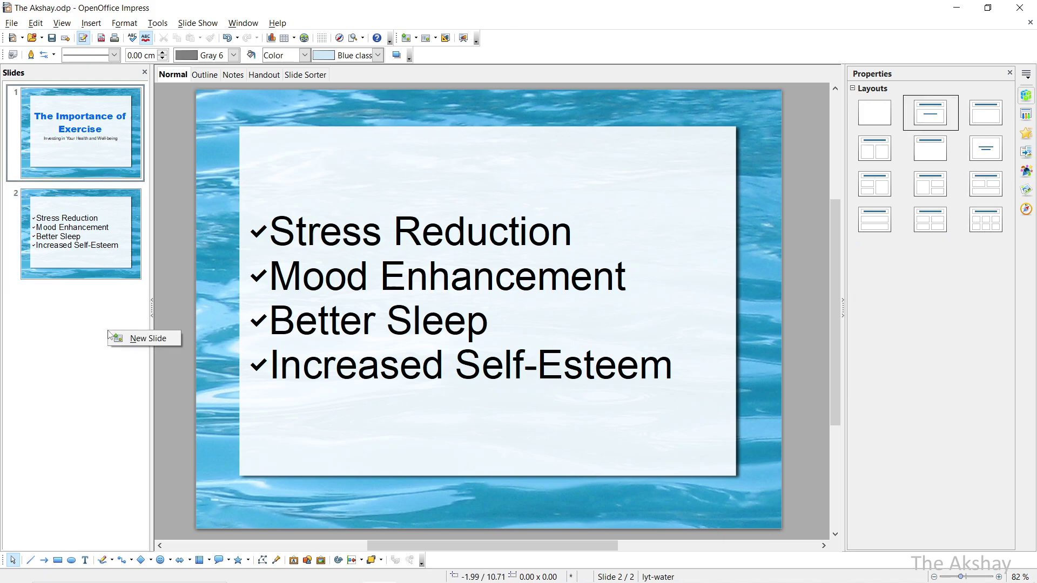
{"action": "left_click", "coordinate": [138, 340]}
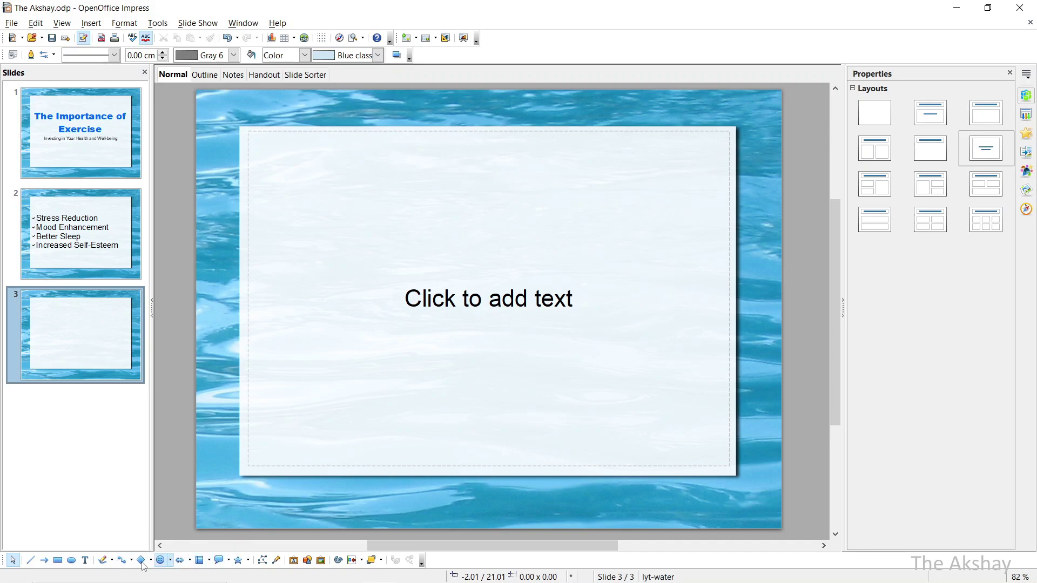
{"action": "left_click", "coordinate": [170, 561]}
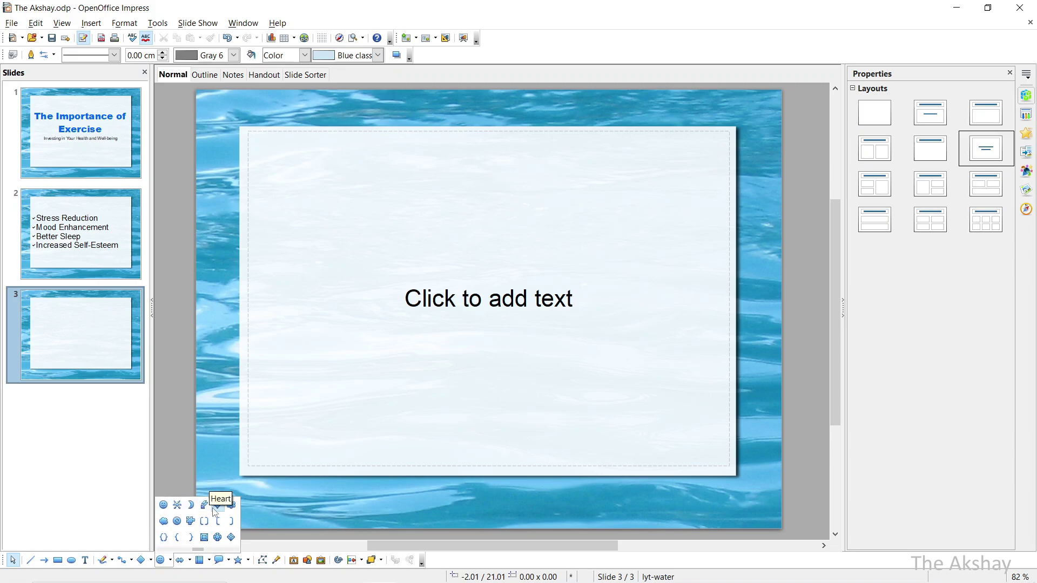
{"action": "left_click", "coordinate": [171, 561]}
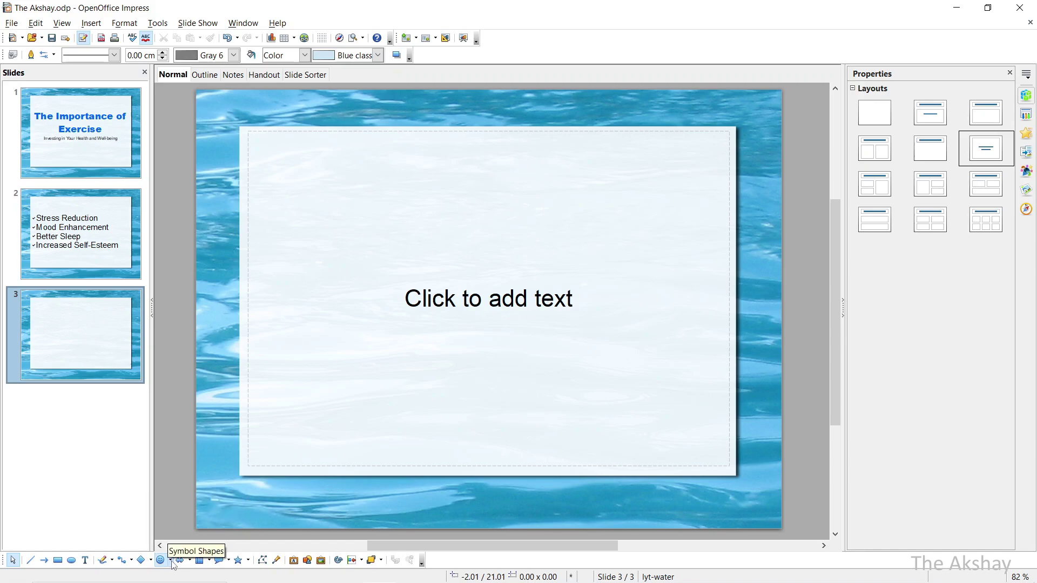
Draw a thin rectangle bar across the slide centre and move it below the text
{"action": "left_click", "coordinate": [59, 561]}
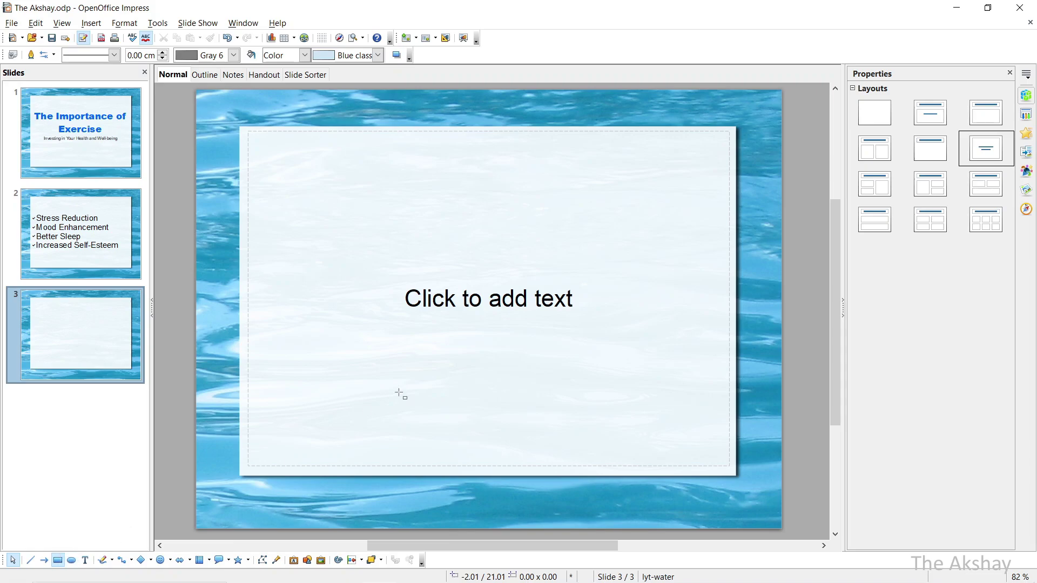
{"action": "left_click_drag", "start_coordinate": [371, 269], "coordinate": [600, 291]}
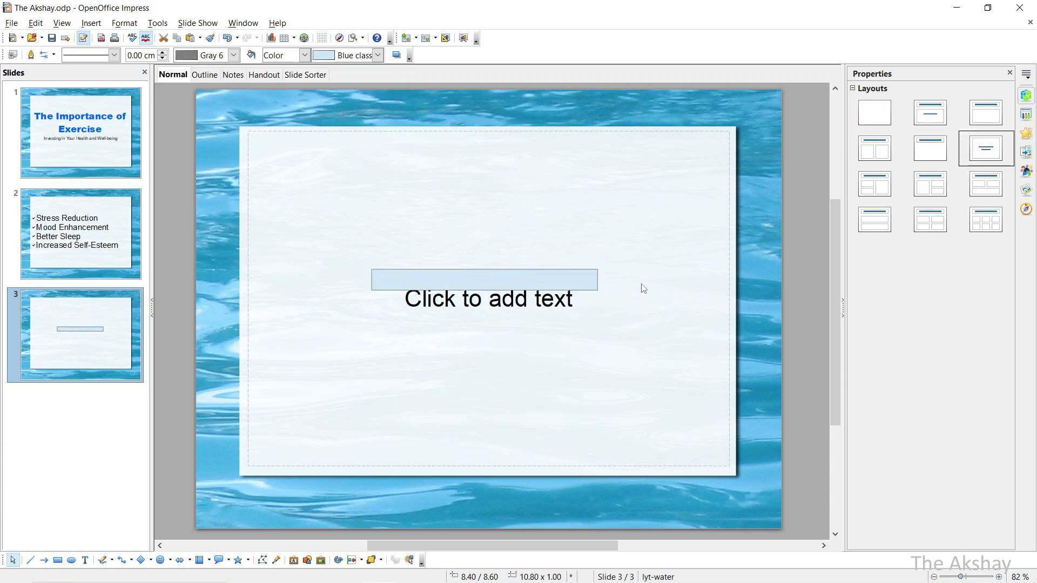
{"action": "left_click_drag", "start_coordinate": [528, 287], "coordinate": [522, 345]}
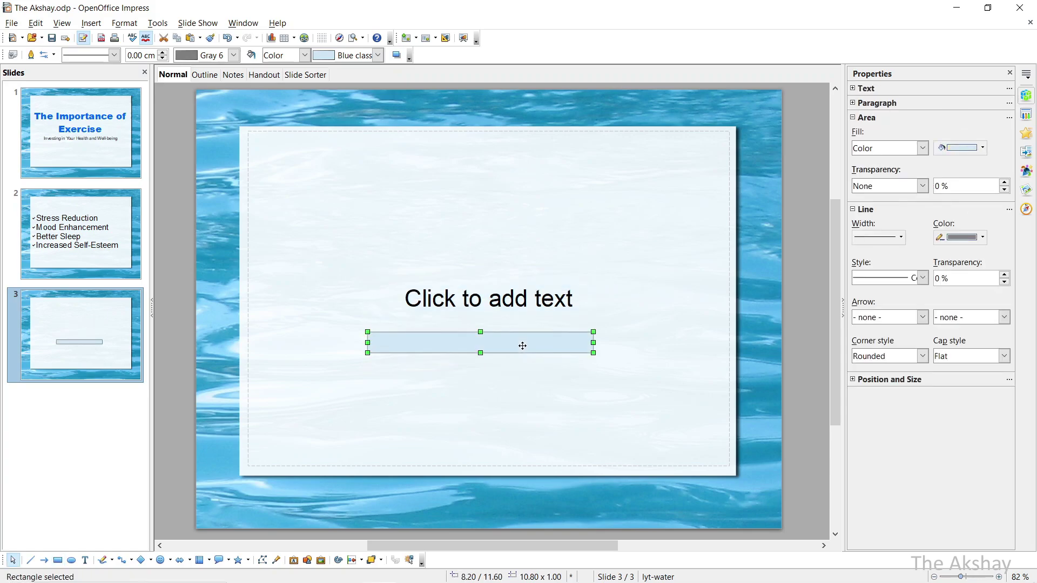
Add ellipses at the bar's ends, replacing an oversized first circle with a smaller one
{"action": "left_click", "coordinate": [72, 561]}
{"action": "left_click_drag", "start_coordinate": [342, 316], "coordinate": [460, 406]}
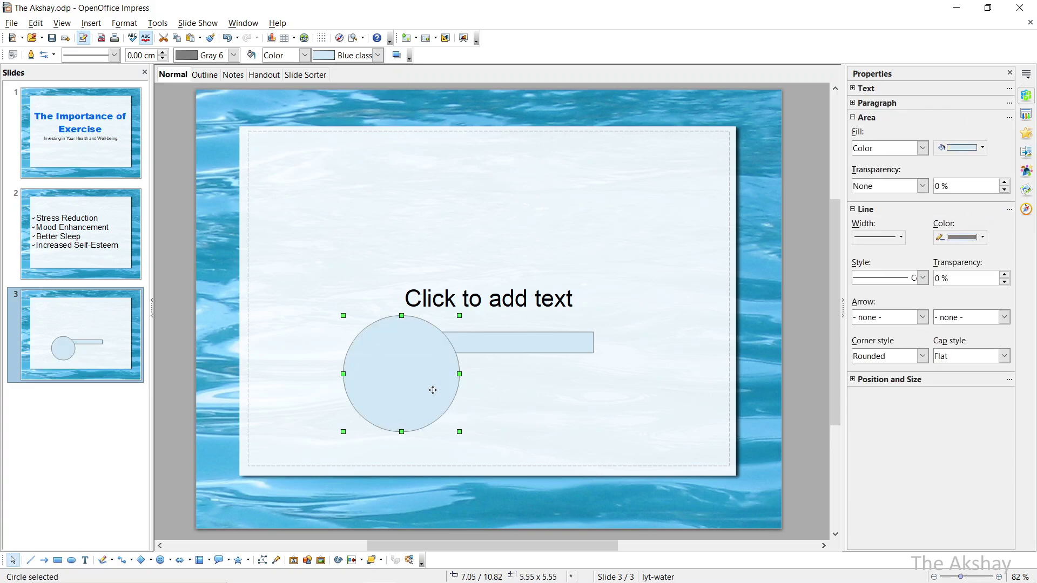
{"action": "key", "text": "Delete"}
{"action": "left_click", "coordinate": [72, 560]}
{"action": "left_click_drag", "start_coordinate": [341, 309], "coordinate": [405, 387]}
{"action": "mouse_move", "coordinate": [375, 351]}
{"action": "left_mouse_down"}
{"action": "mouse_move", "coordinate": [366, 349]}
{"action": "mouse_move", "coordinate": [374, 350]}
{"action": "left_mouse_up"}
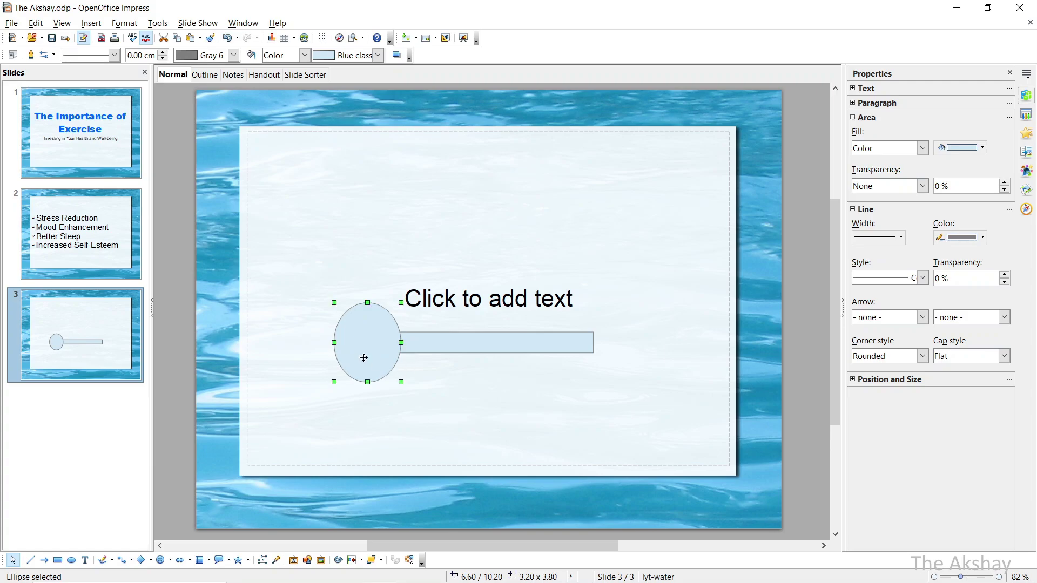
{"action": "left_click_drag", "start_coordinate": [370, 341], "coordinate": [596, 340]}
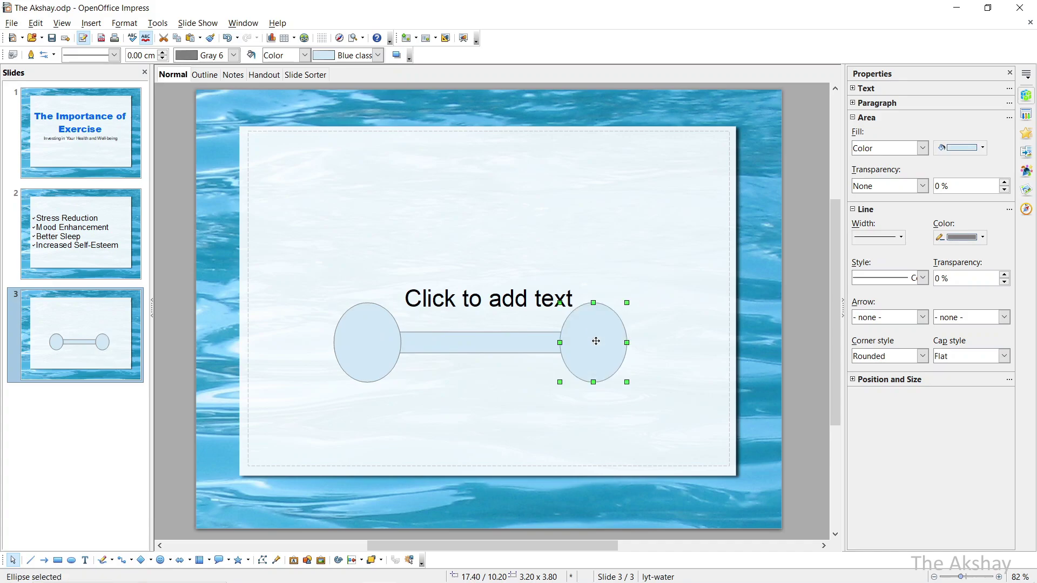
Try moving the bar above the text, then undo that move
{"action": "left_click", "coordinate": [678, 290]}
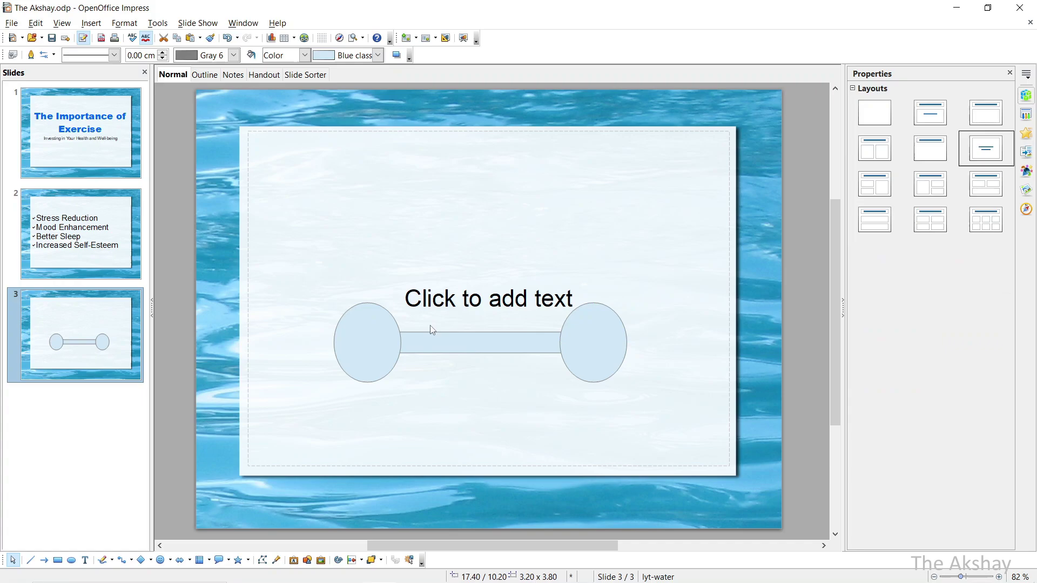
{"action": "left_click_drag", "start_coordinate": [489, 345], "coordinate": [522, 218]}
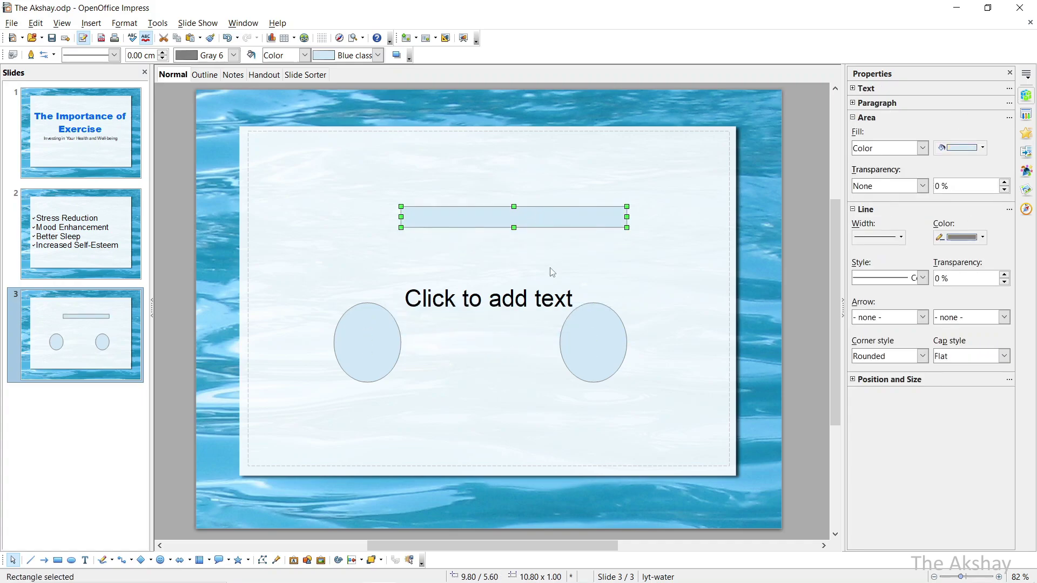
{"action": "left_click", "coordinate": [647, 287]}
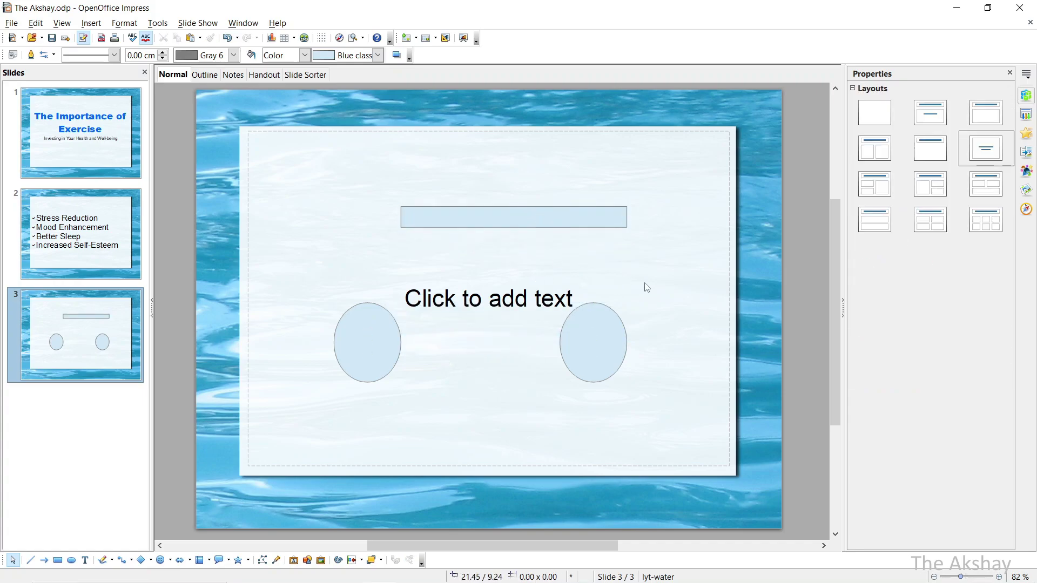
{"action": "key", "text": "ctrl+z"}
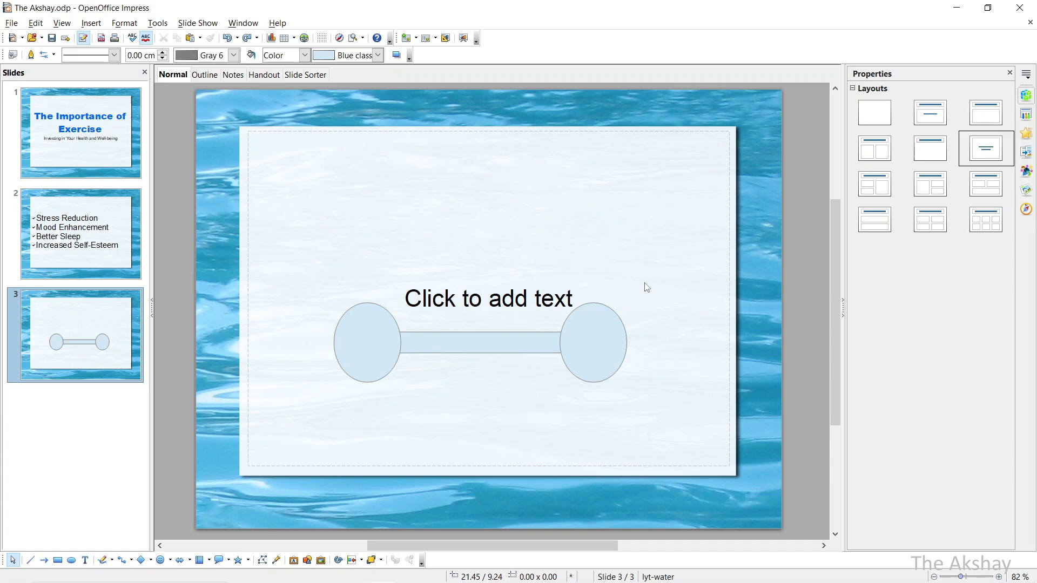
Select both ellipses and the connecting bar and group them into one object
{"action": "left_click", "coordinate": [604, 333]}
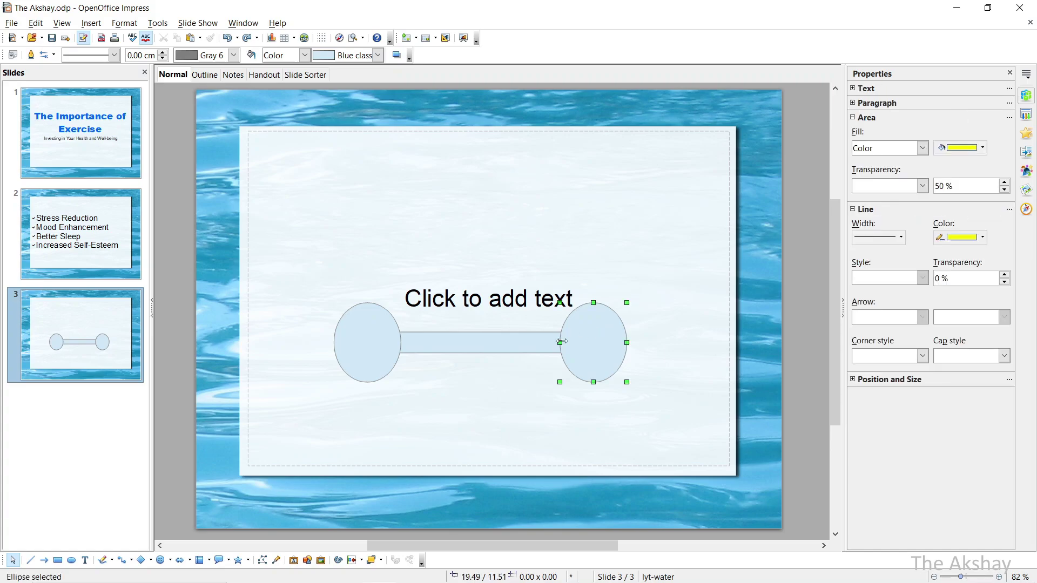
{"action": "left_click", "coordinate": [455, 344]}
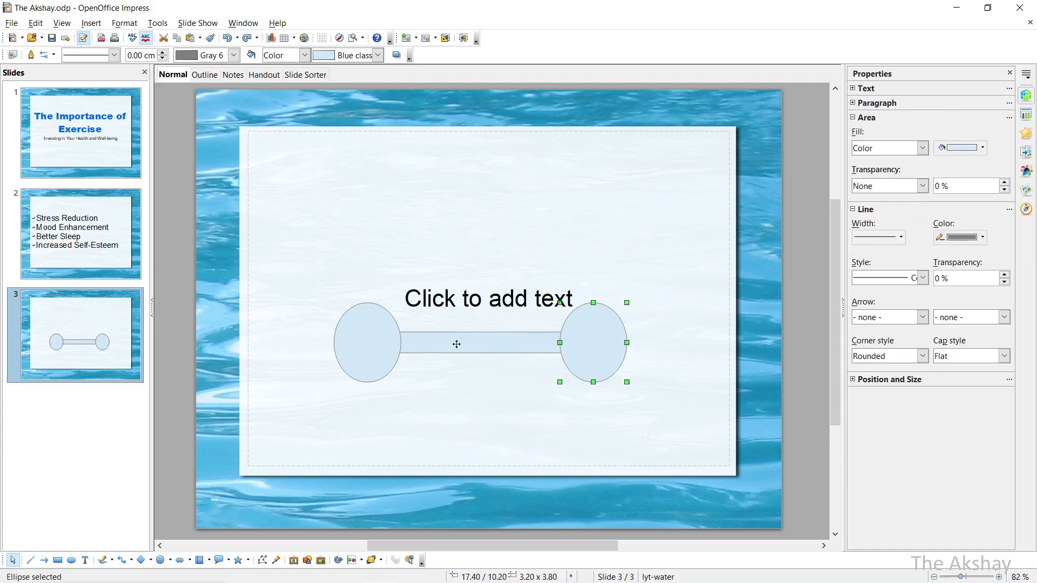
{"action": "left_click", "coordinate": [371, 315], "text": "shift"}
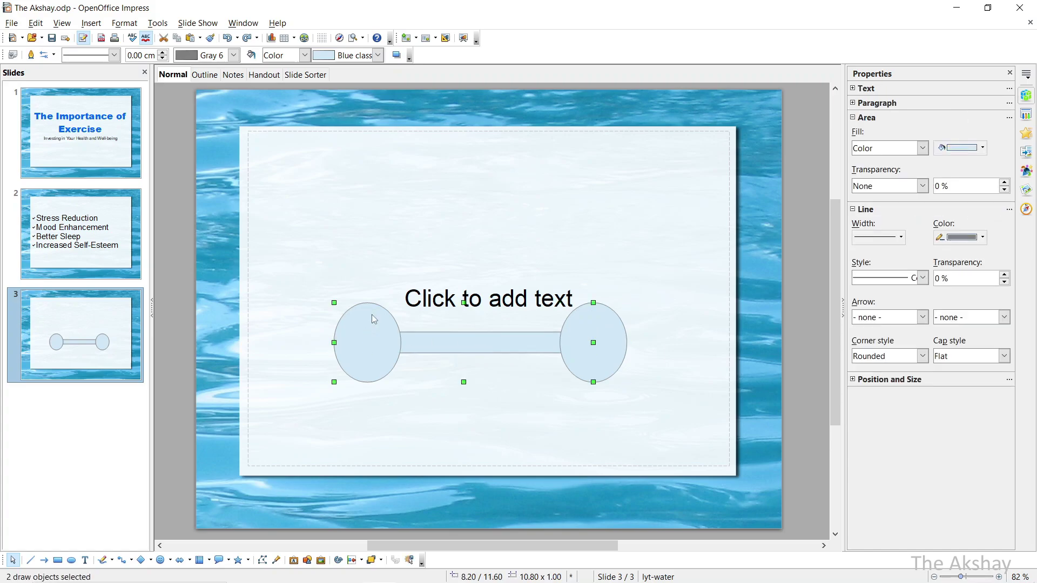
{"action": "left_click", "coordinate": [612, 335], "text": "shift"}
{"action": "right_click", "coordinate": [369, 334]}
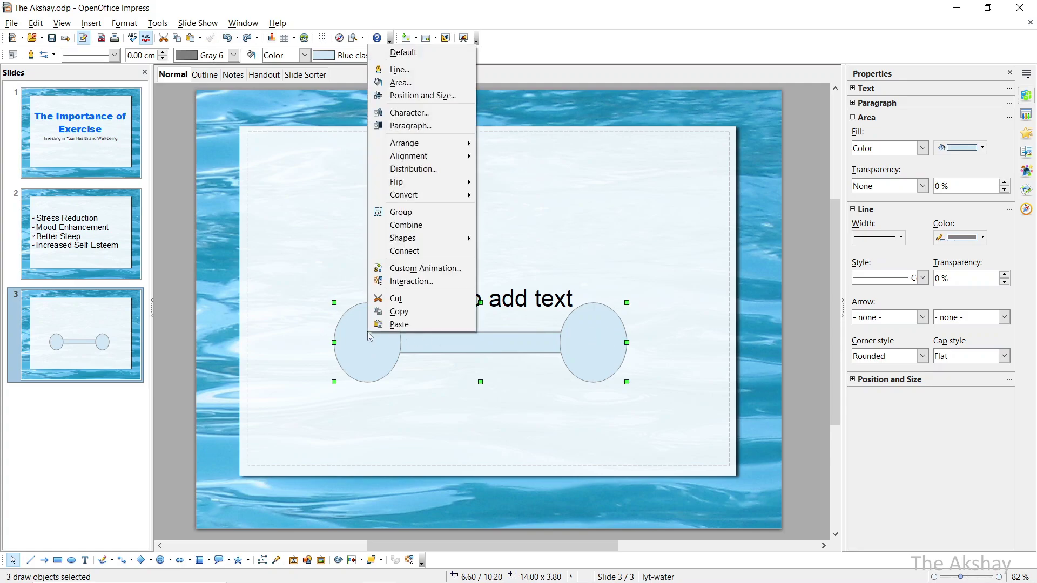
{"action": "left_click", "coordinate": [426, 213]}
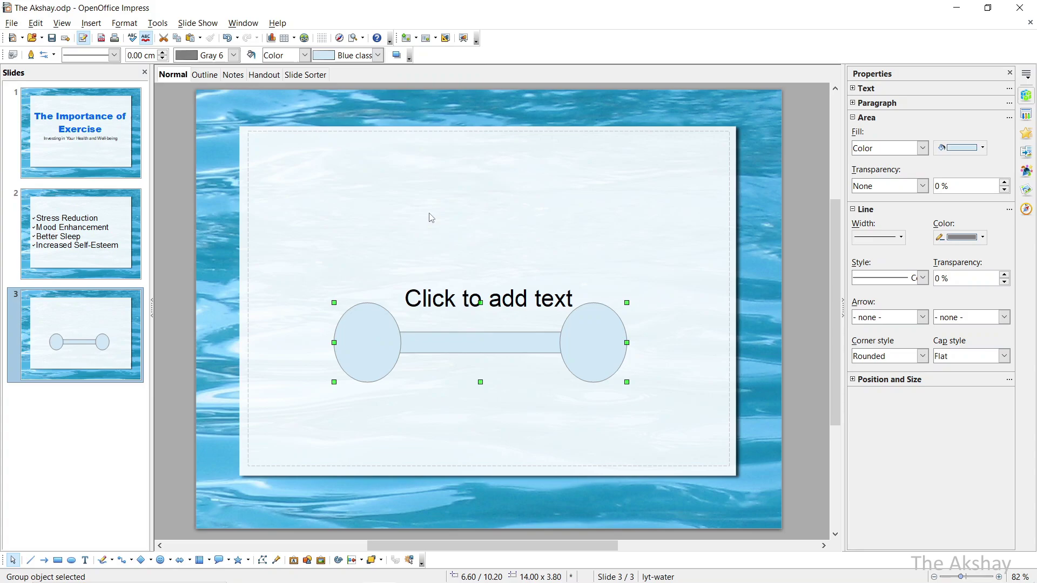
Drag the grouped dumbbell to sit just below the slide centre
{"action": "left_click", "coordinate": [502, 225]}
{"action": "left_click_drag", "start_coordinate": [419, 343], "coordinate": [453, 205]}
{"action": "left_click_drag", "start_coordinate": [524, 202], "coordinate": [515, 355]}
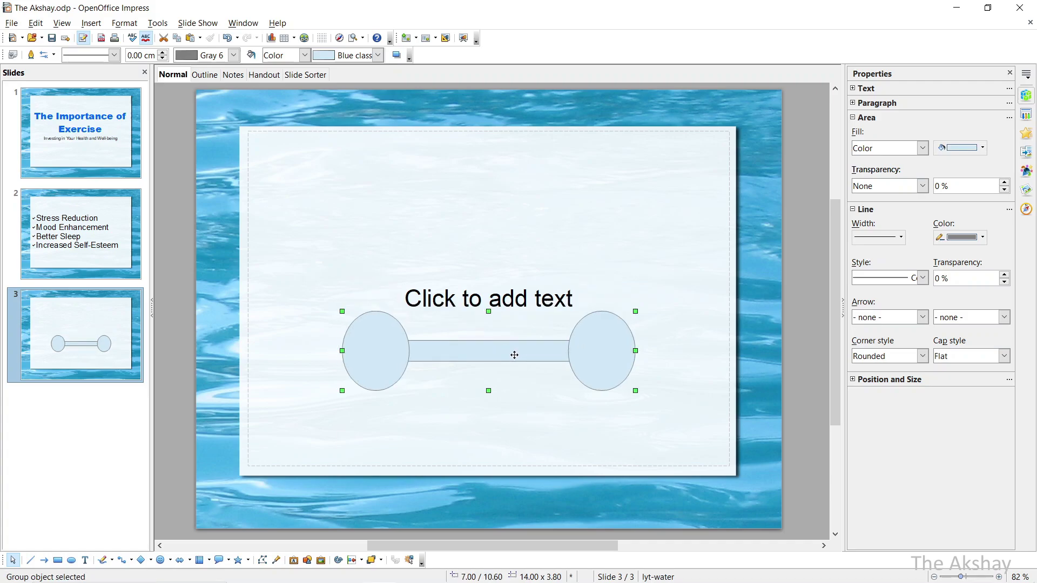
Fill the grouped dumbbell with Gray 9 from the fill colour list
{"action": "left_click", "coordinate": [378, 55]}
{"action": "left_click_drag", "start_coordinate": [400, 307], "coordinate": [399, 242]}
{"action": "scroll", "coordinate": [400, 242], "scroll_direction": "up", "scroll_amount": 20}
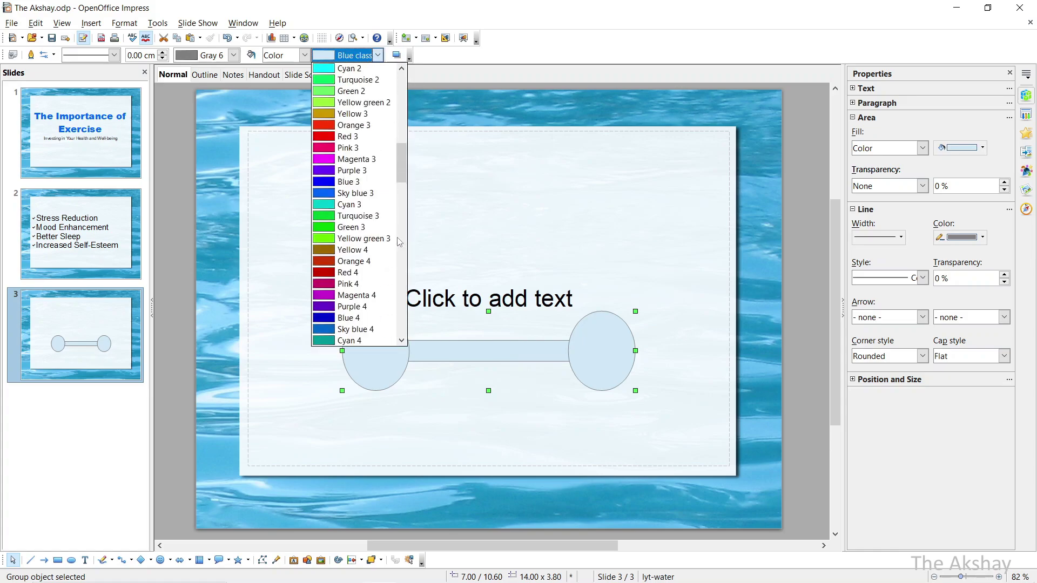
{"action": "scroll", "coordinate": [399, 242], "scroll_direction": "up", "scroll_amount": 8}
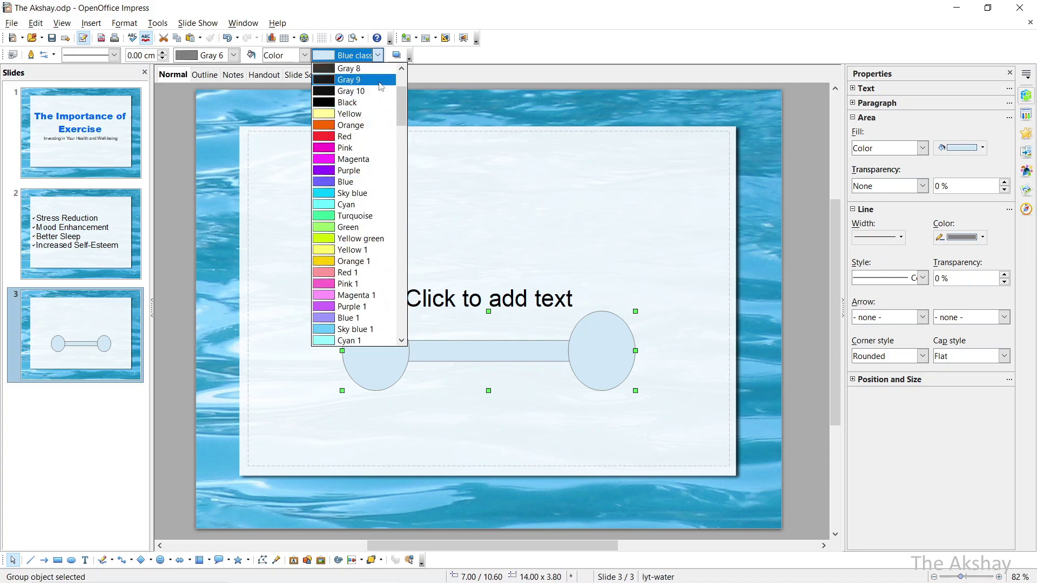
{"action": "left_click", "coordinate": [379, 81]}
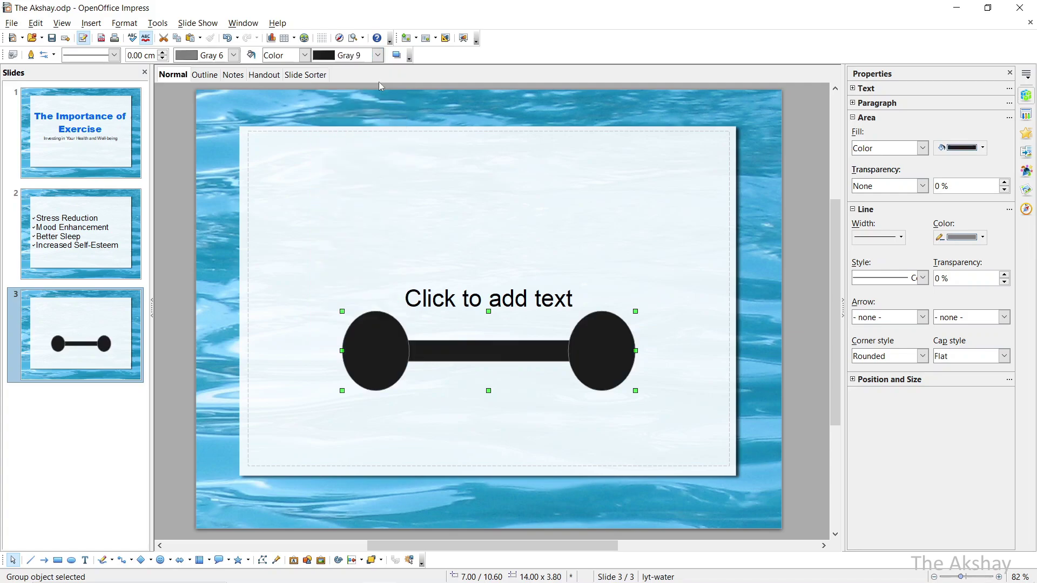
{"action": "left_click", "coordinate": [303, 219]}
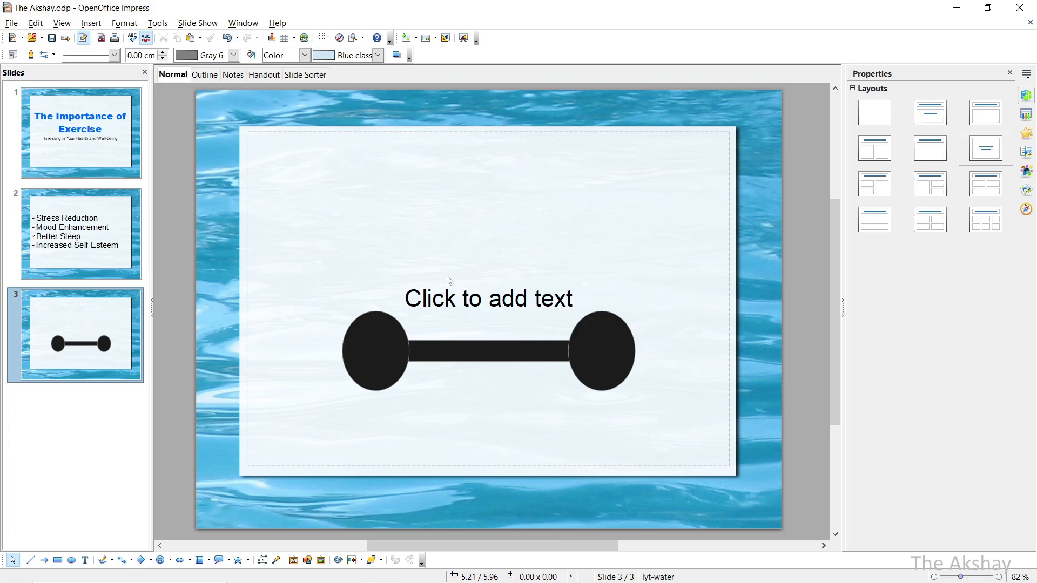
Add the caption 'Dumbbell' in slide 3's text placeholder
{"action": "left_click", "coordinate": [470, 294]}
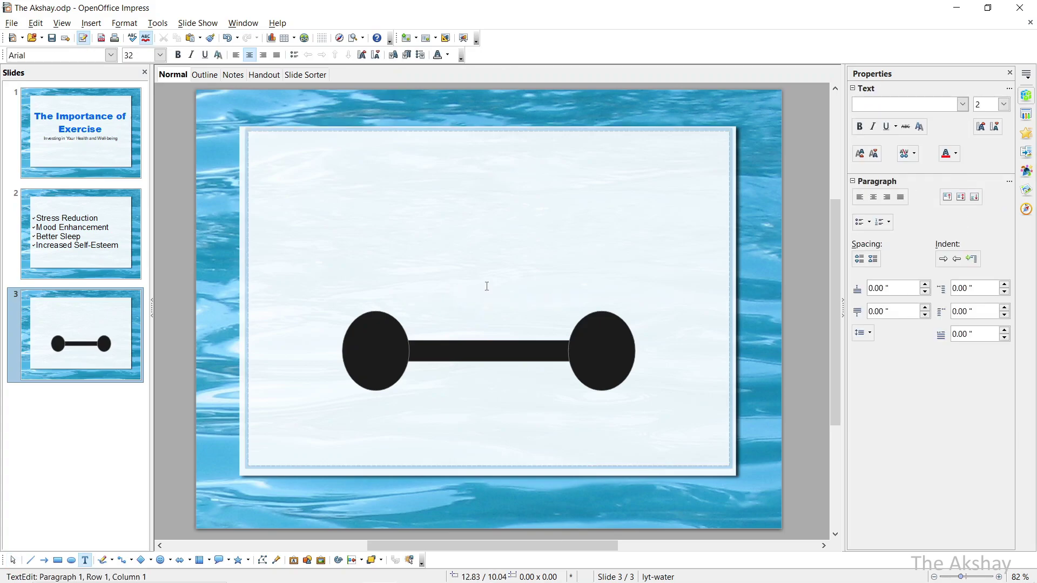
{"action": "type", "text": "Dumbbell"}
{"action": "left_click", "coordinate": [666, 290]}
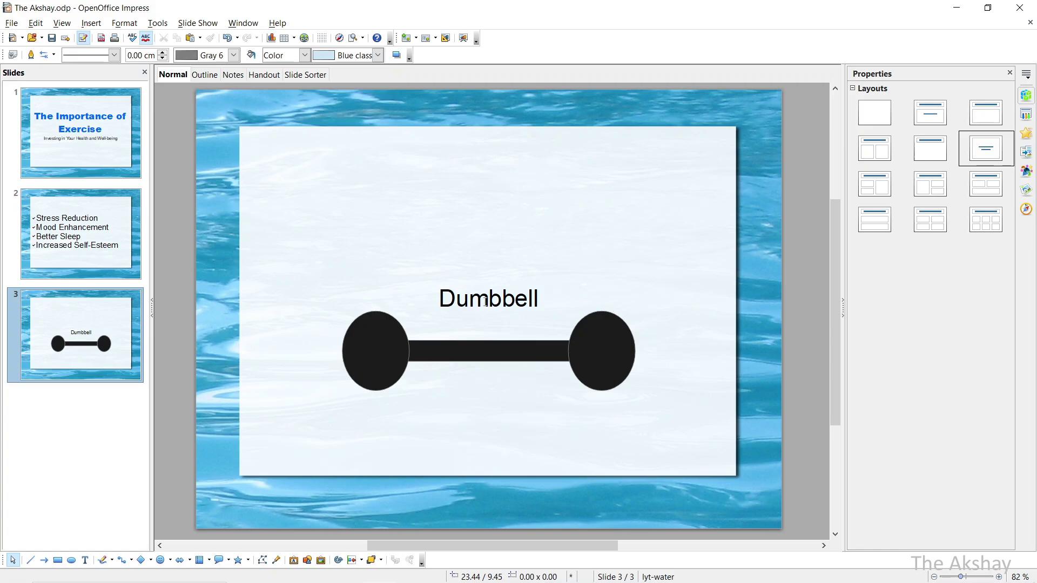
Bring up the slide transition settings for slide 1
{"action": "key", "text": "Home"}
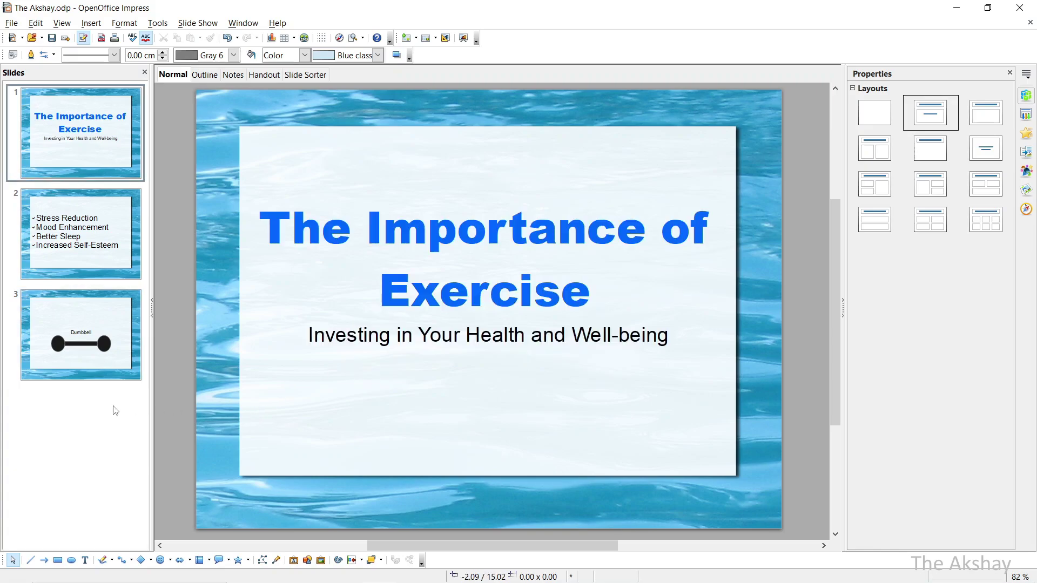
{"action": "mouse_move", "coordinate": [99, 157]}
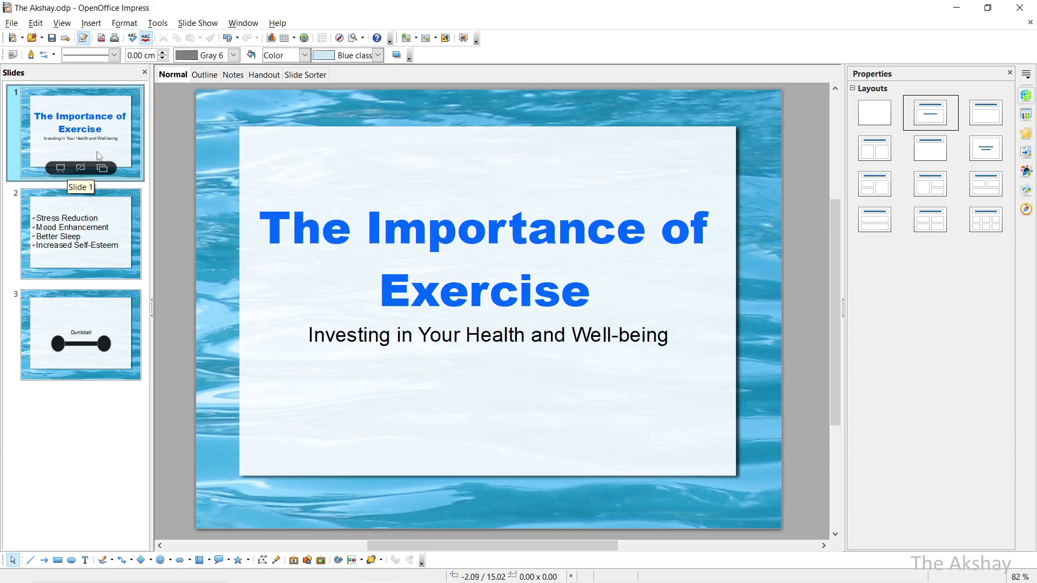
{"action": "right_click", "coordinate": [91, 136]}
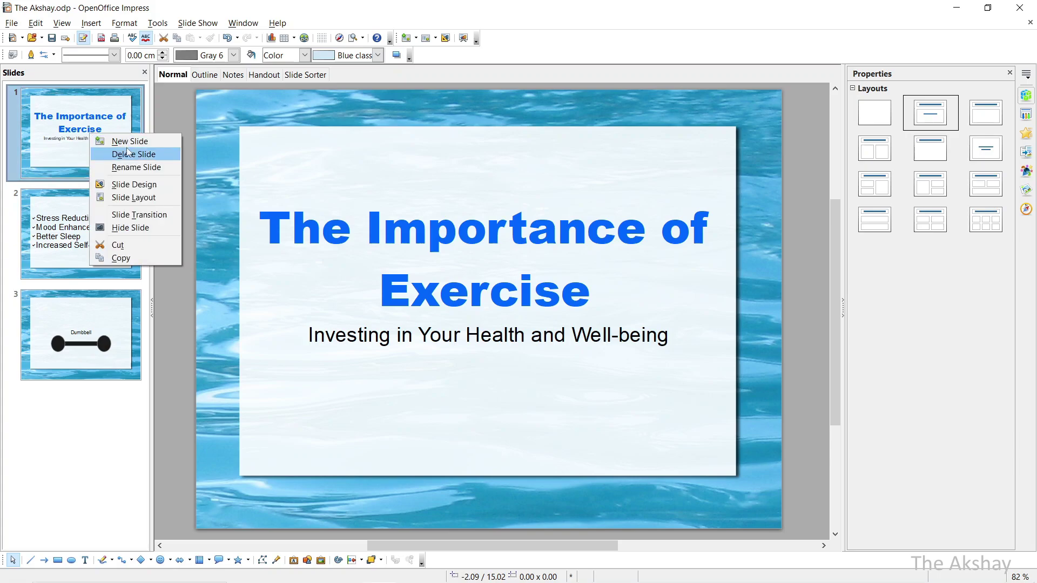
{"action": "left_click", "coordinate": [139, 215]}
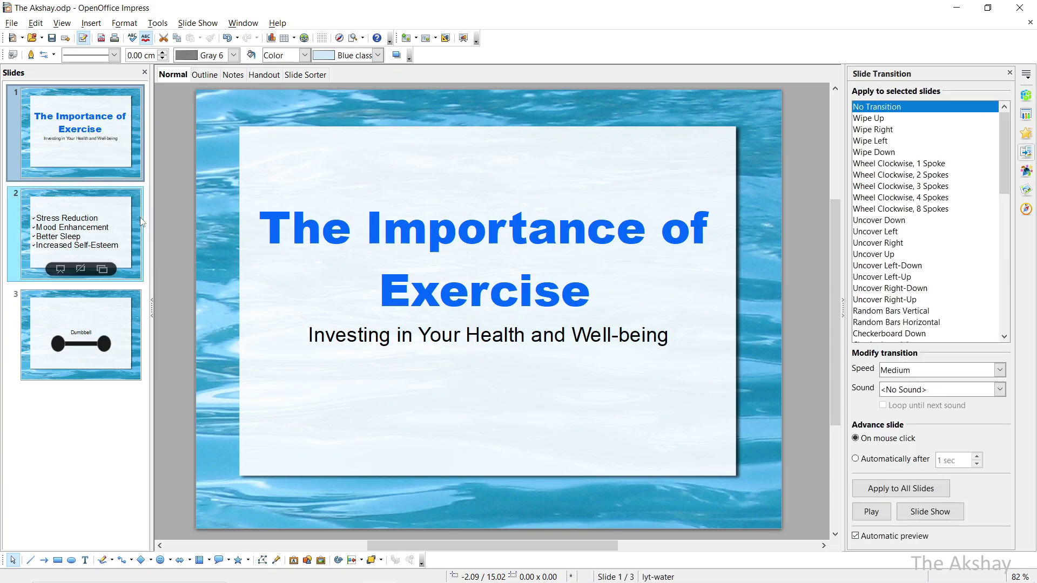
Preview Wipe Up, Uncover Down, Checkerboard Down and Cover Down, then choose Shape Circle
{"action": "left_click", "coordinate": [875, 119]}
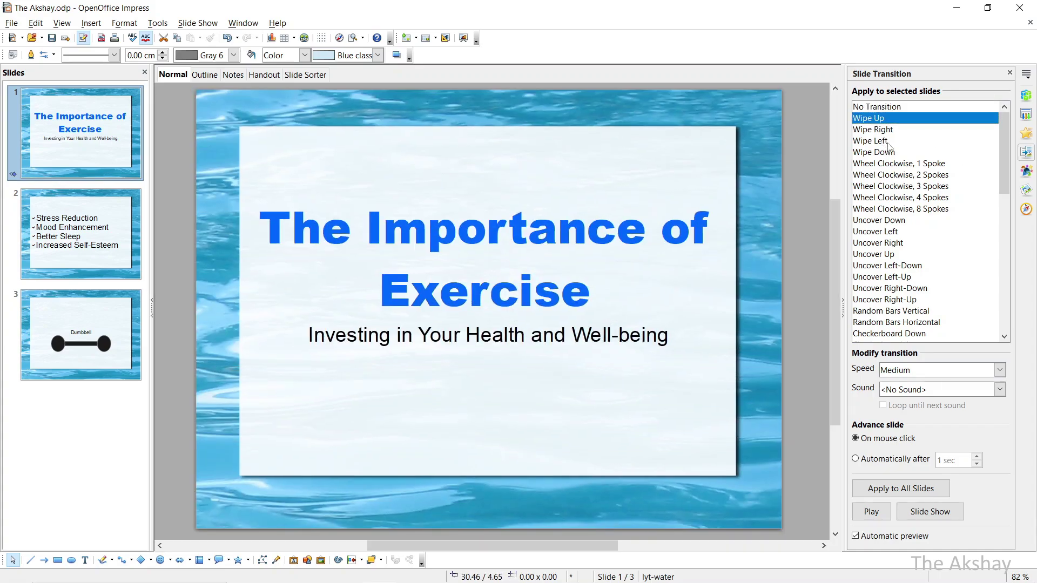
{"action": "scroll", "coordinate": [888, 146], "scroll_direction": "down", "scroll_amount": 3}
{"action": "scroll", "coordinate": [889, 155], "scroll_direction": "up", "scroll_amount": 3}
{"action": "scroll", "coordinate": [889, 156], "scroll_direction": "down", "scroll_amount": 3}
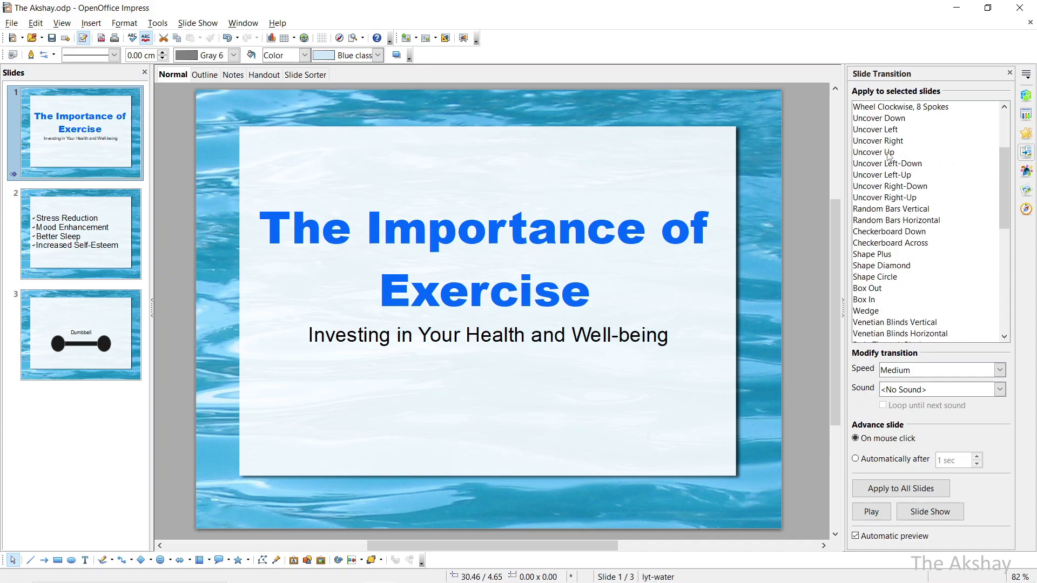
{"action": "scroll", "coordinate": [888, 155], "scroll_direction": "down", "scroll_amount": 6}
{"action": "scroll", "coordinate": [896, 206], "scroll_direction": "up", "scroll_amount": 9}
{"action": "left_click", "coordinate": [899, 221]}
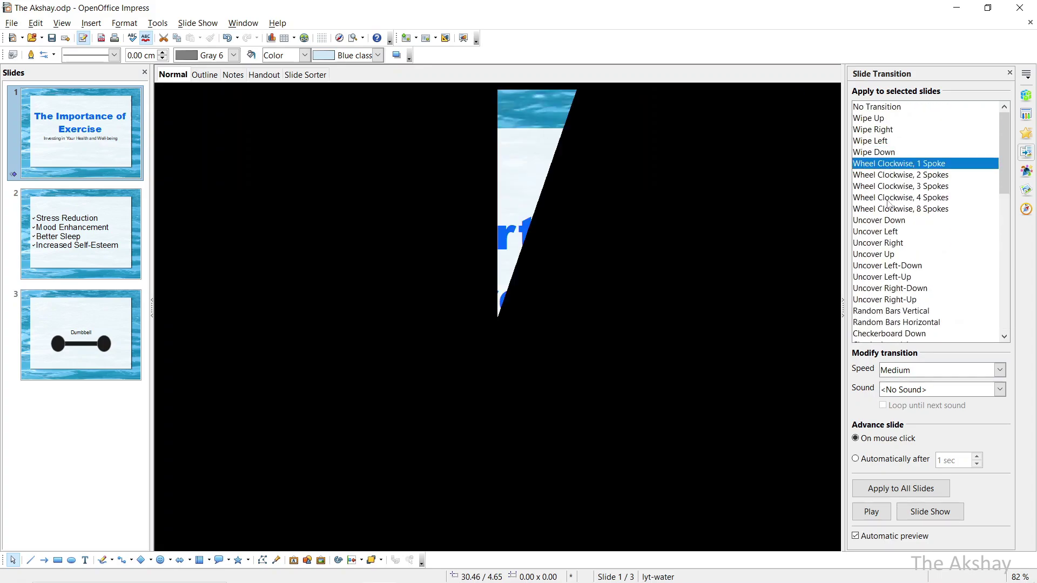
{"action": "scroll", "coordinate": [896, 243], "scroll_direction": "down", "scroll_amount": 2}
{"action": "left_click", "coordinate": [891, 266]}
{"action": "scroll", "coordinate": [891, 276], "scroll_direction": "down", "scroll_amount": 3}
{"action": "left_click", "coordinate": [889, 288]}
{"action": "left_click", "coordinate": [891, 209]}
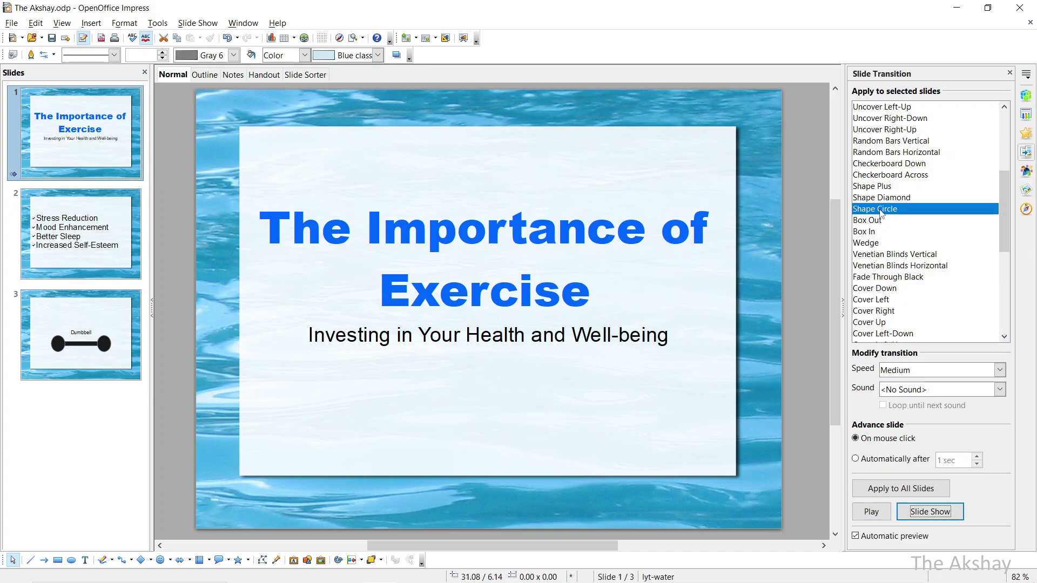
Apply the Shape Circle transition to all slides and return to slide 1
{"action": "key", "text": "shift+Tab"}
{"action": "key", "text": "shift+Tab"}
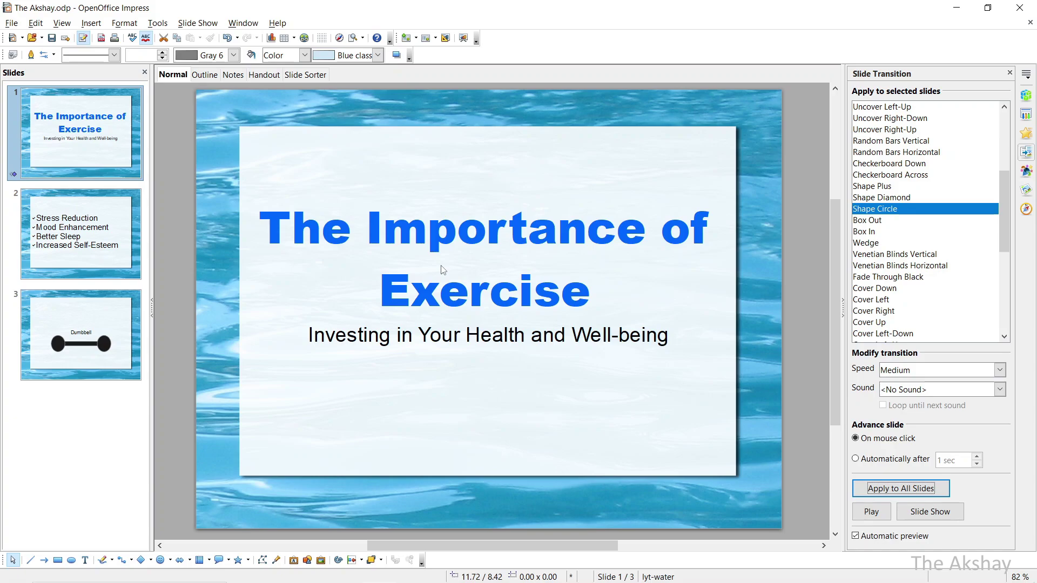
{"action": "right_click", "coordinate": [107, 226]}
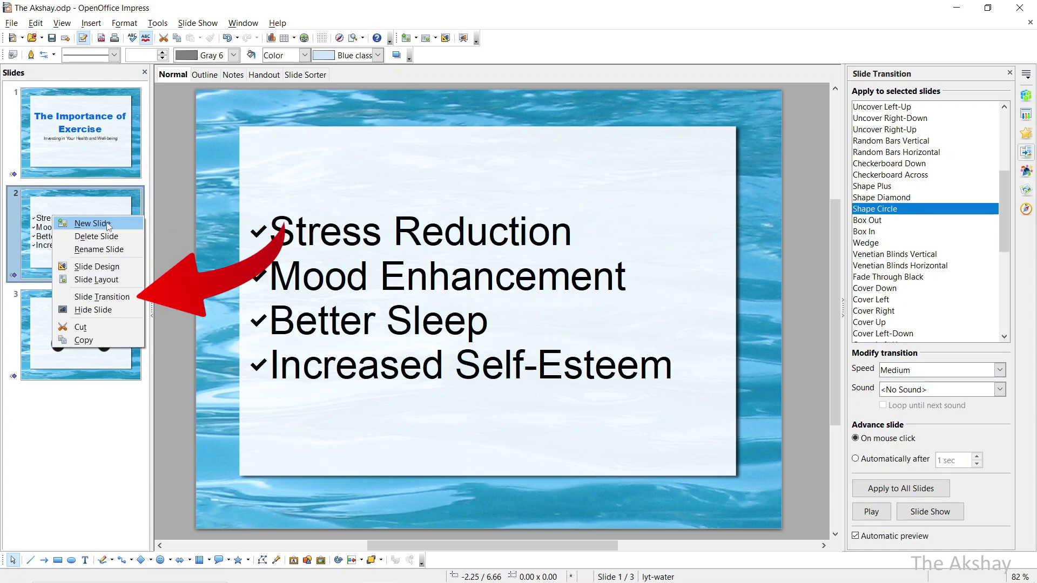
{"action": "left_click", "coordinate": [99, 114]}
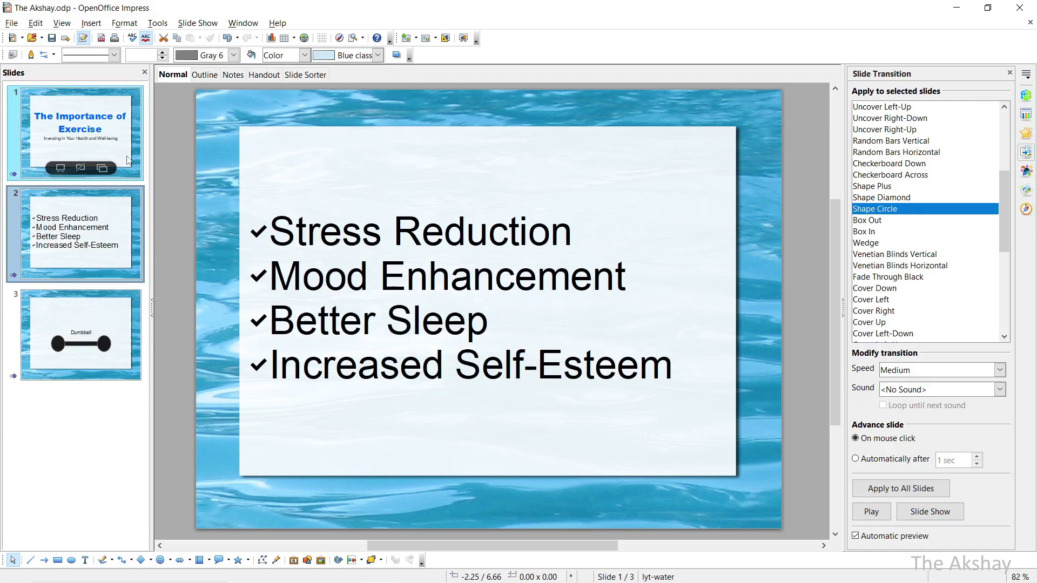
{"action": "left_click", "coordinate": [99, 115]}
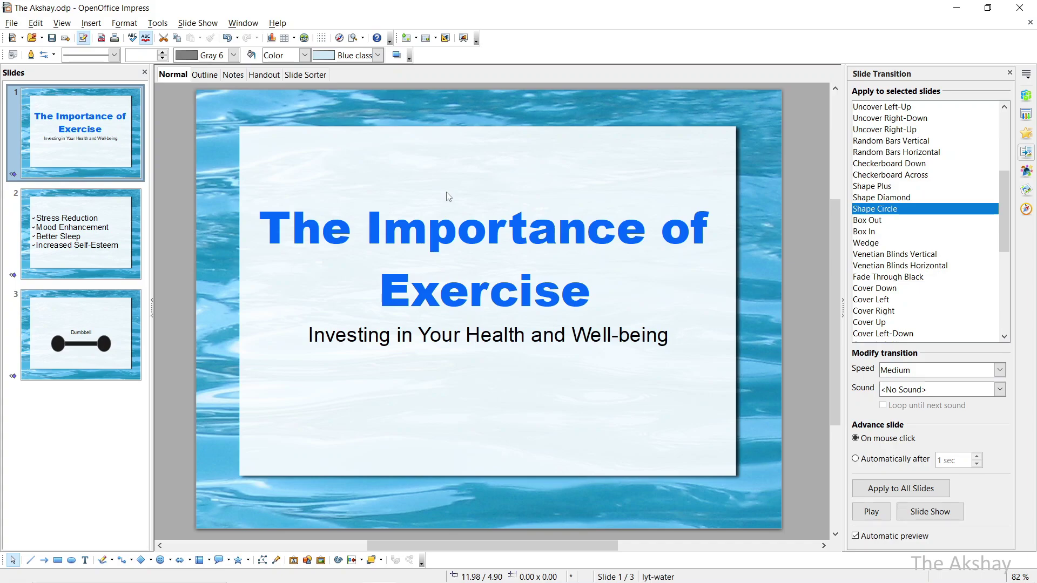
{"action": "left_click", "coordinate": [197, 22]}
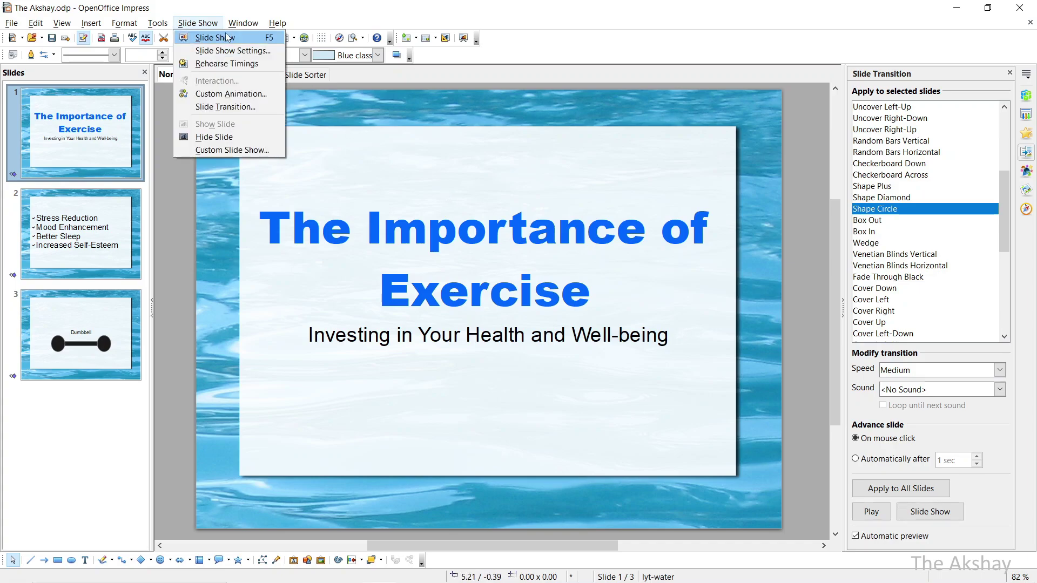